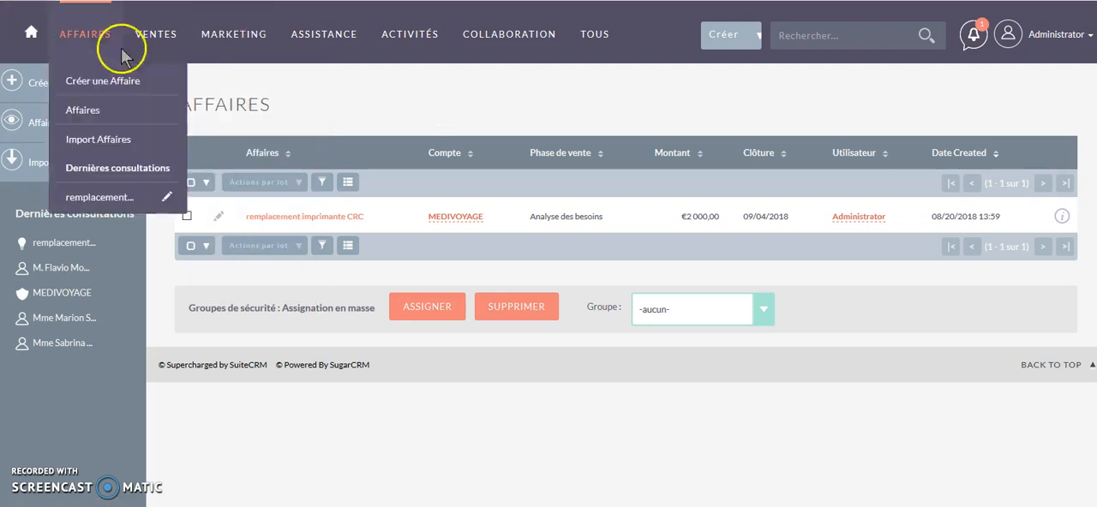
- Start planning a new call with the subject "Prise de rdv / découverte besoins"
mouse_move(247, 36)
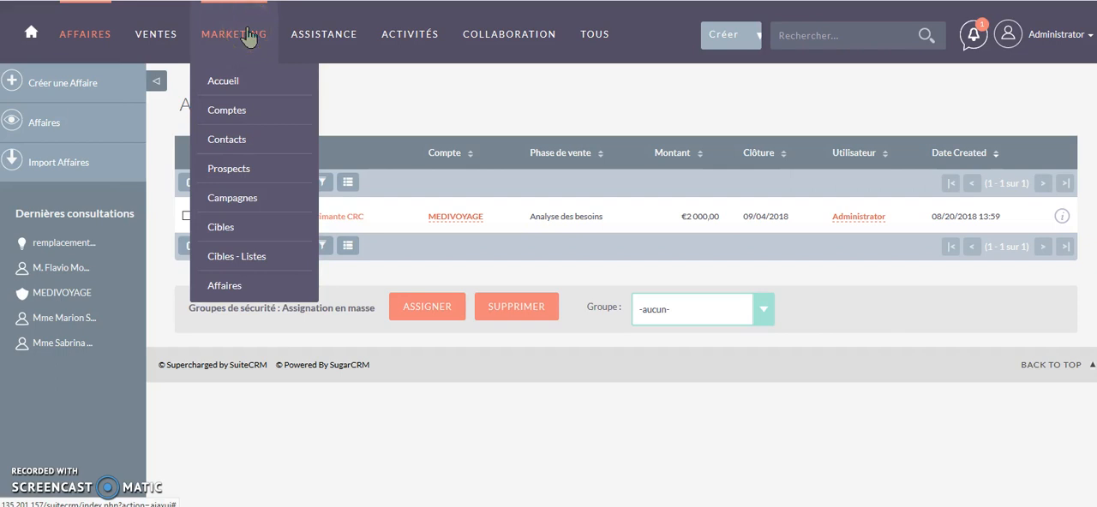
click(414, 36)
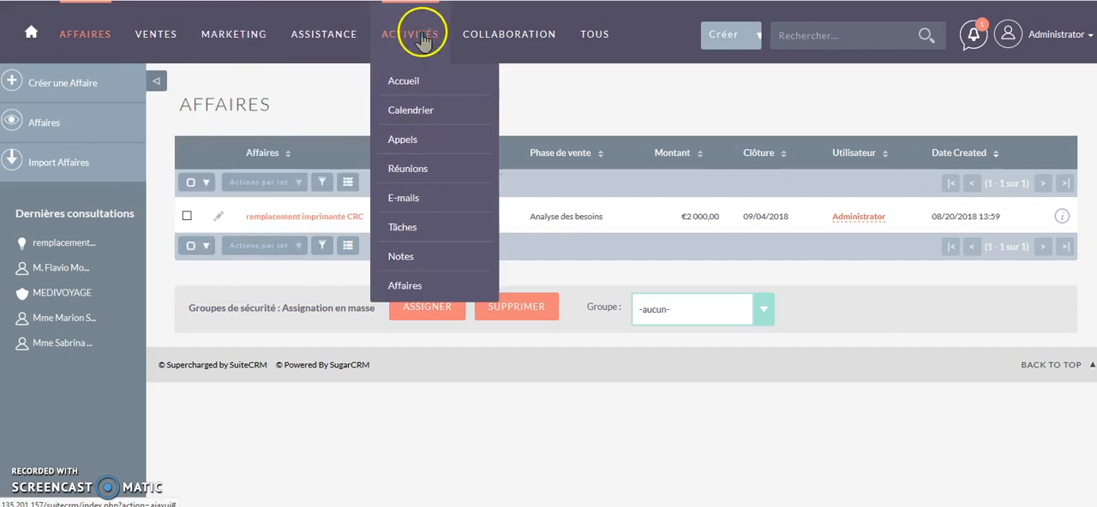
click(403, 143)
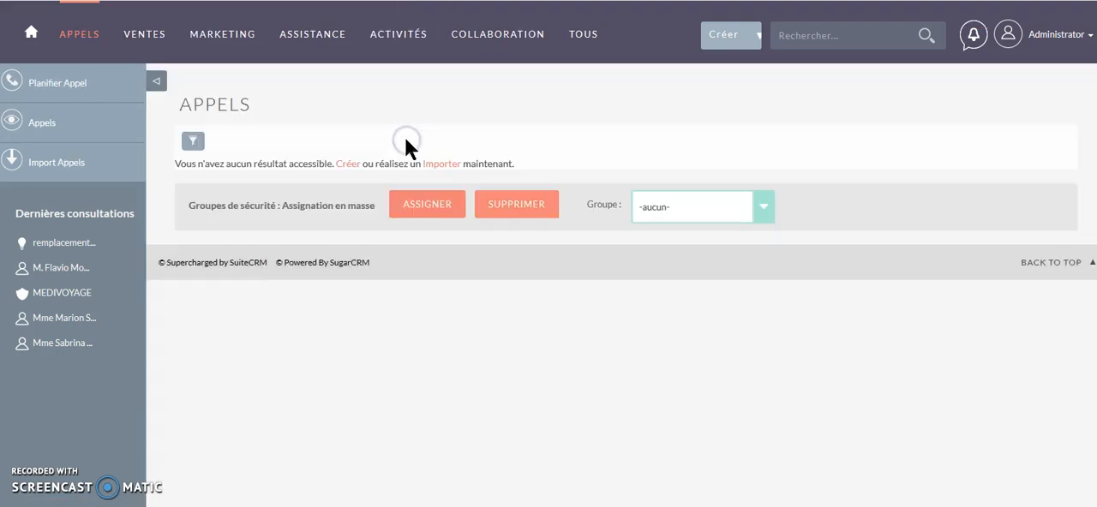
click(53, 85)
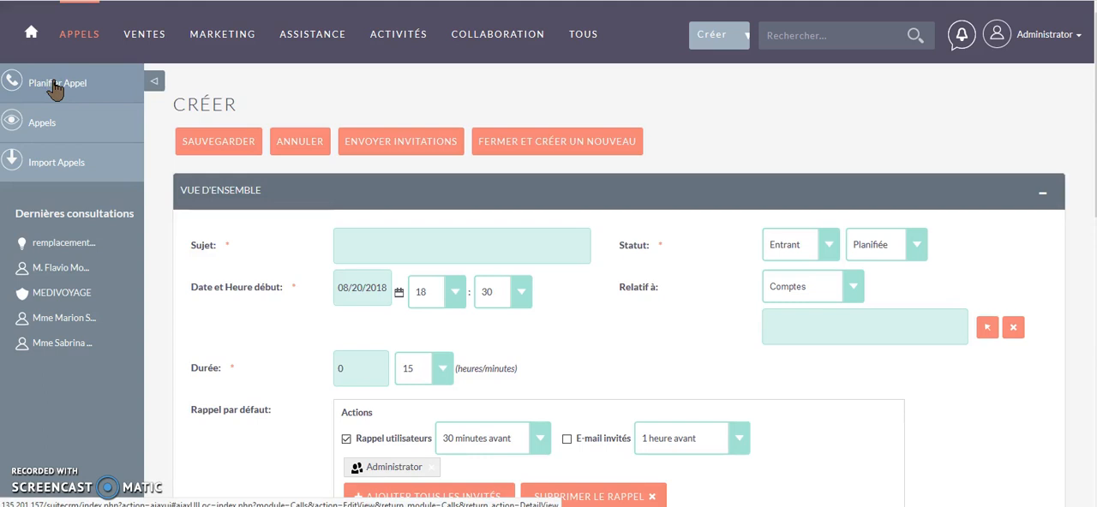
click(354, 248)
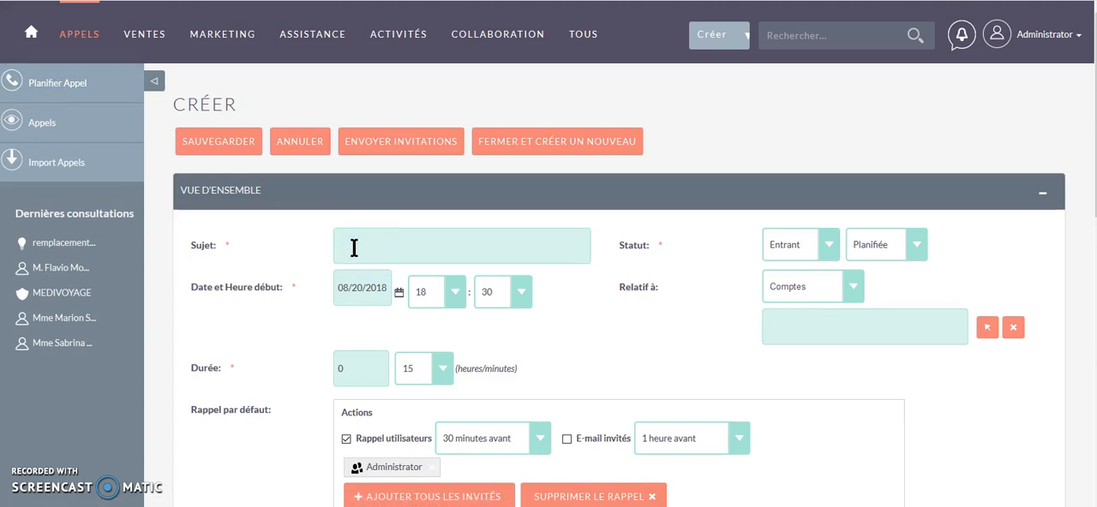
text(p)
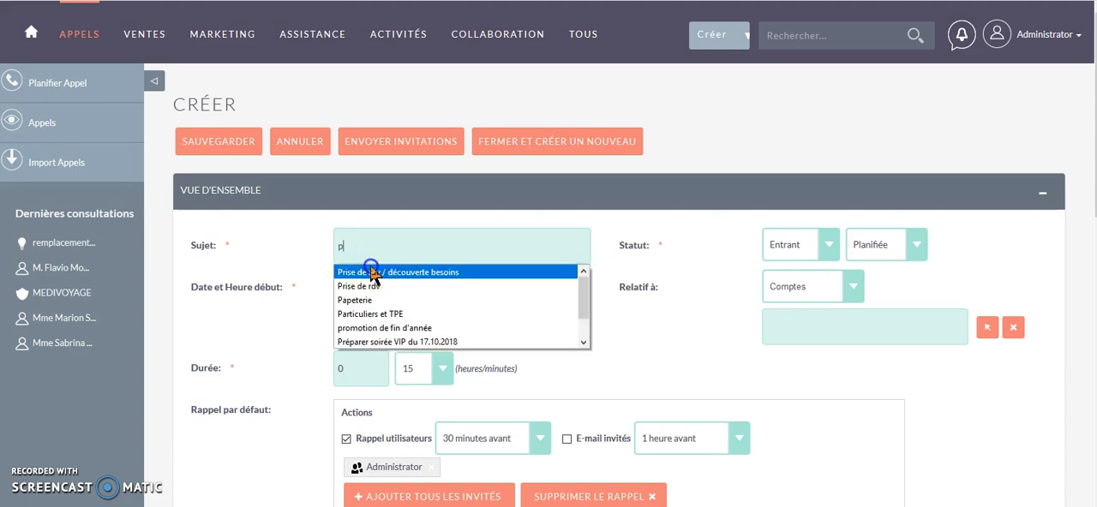
click(371, 272)
click(698, 239)
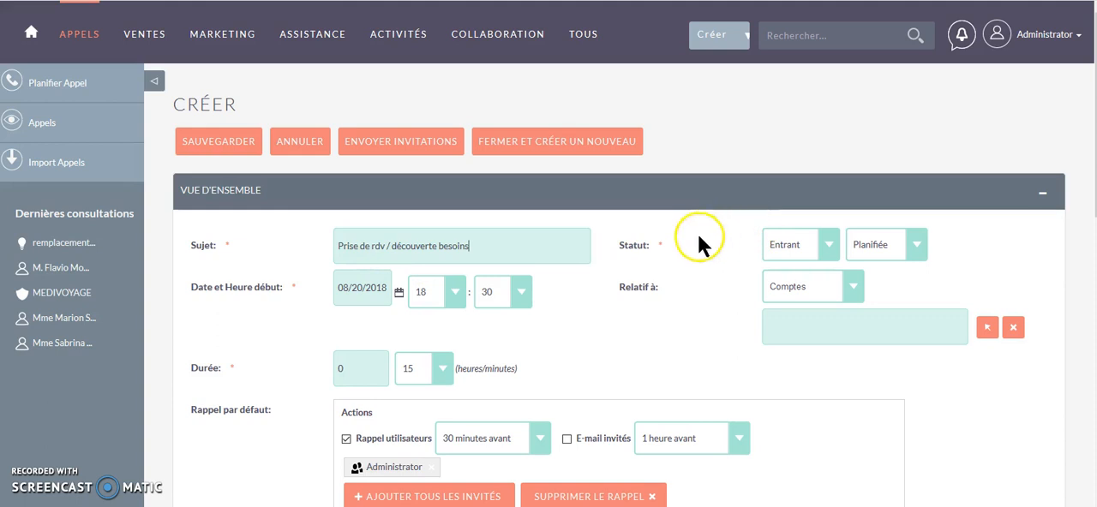
- Set the call's direction to Sortant and keep its status as Planifiée
click(827, 244)
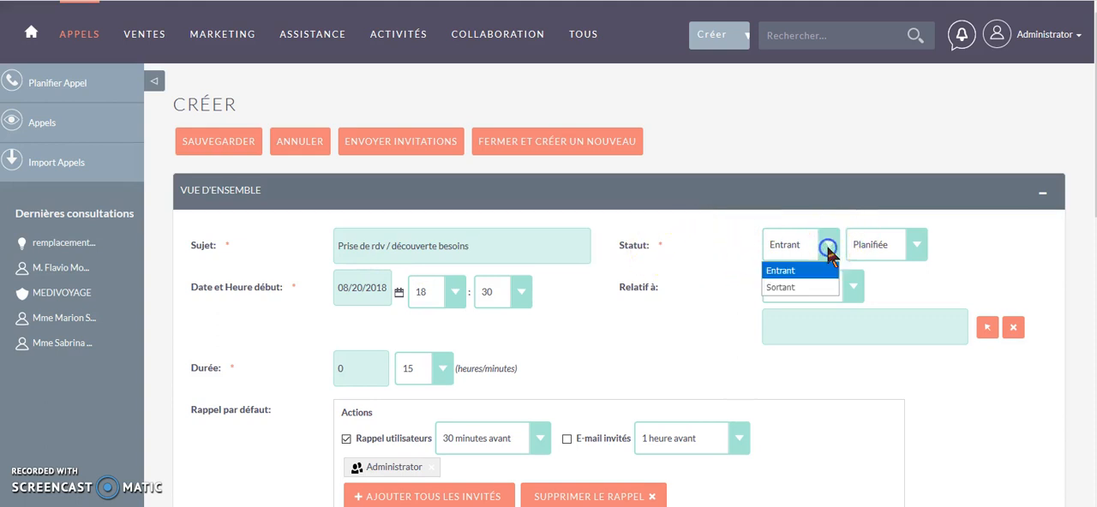
click(788, 288)
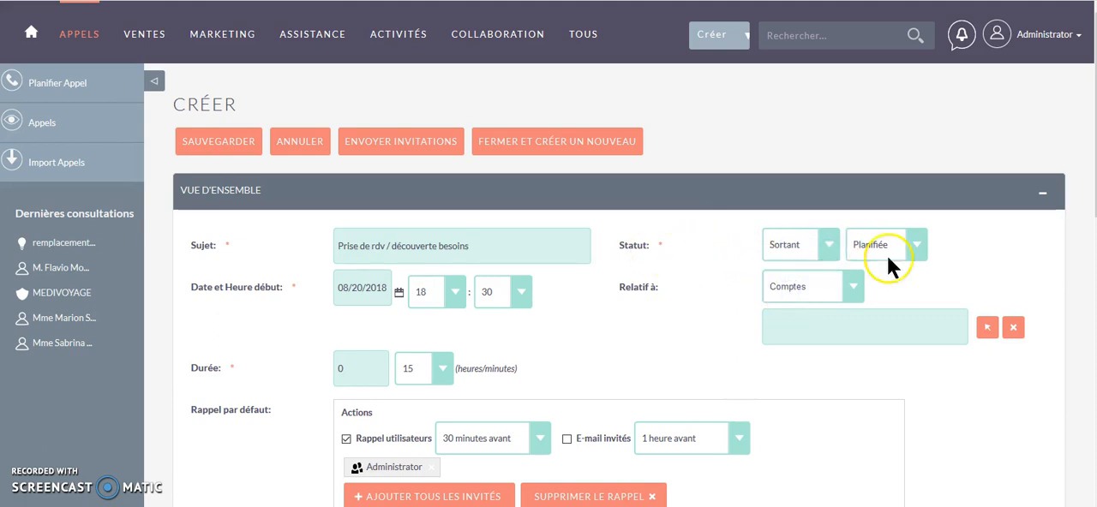
click(914, 247)
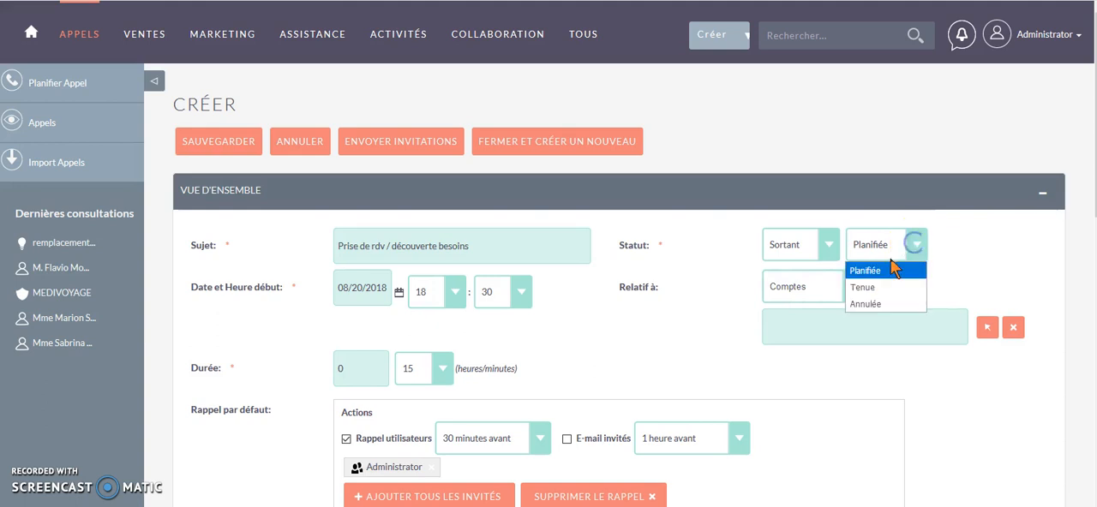
click(955, 247)
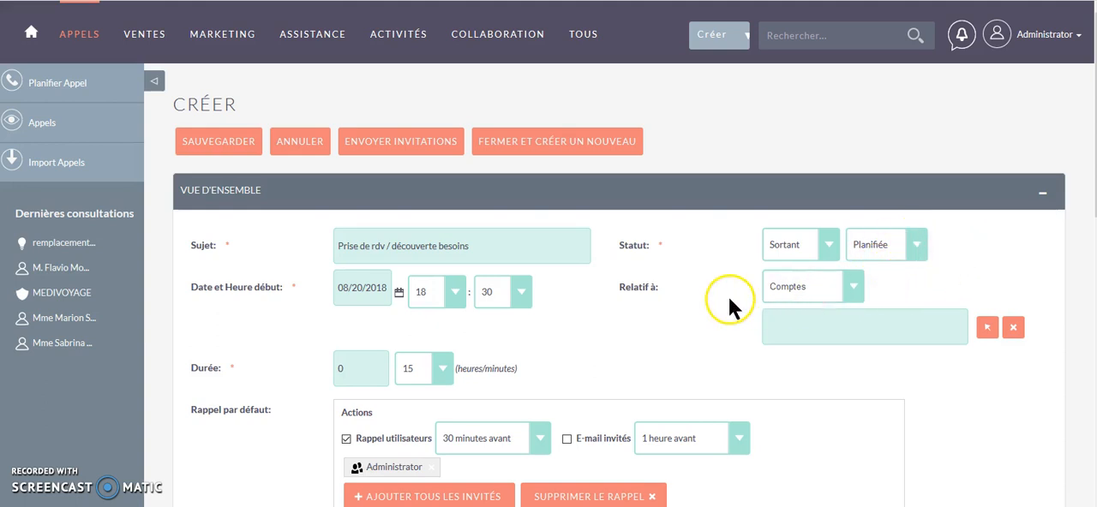
- Relate the call to a record of type Contacts, picking MEDIVOYAGE's Responsable achats from the contact list
click(855, 293)
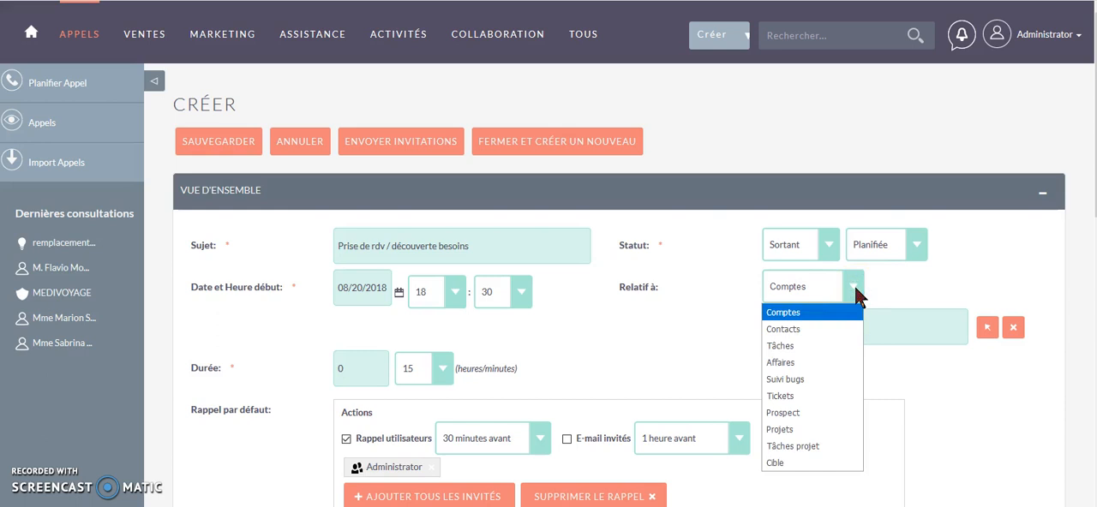
click(803, 331)
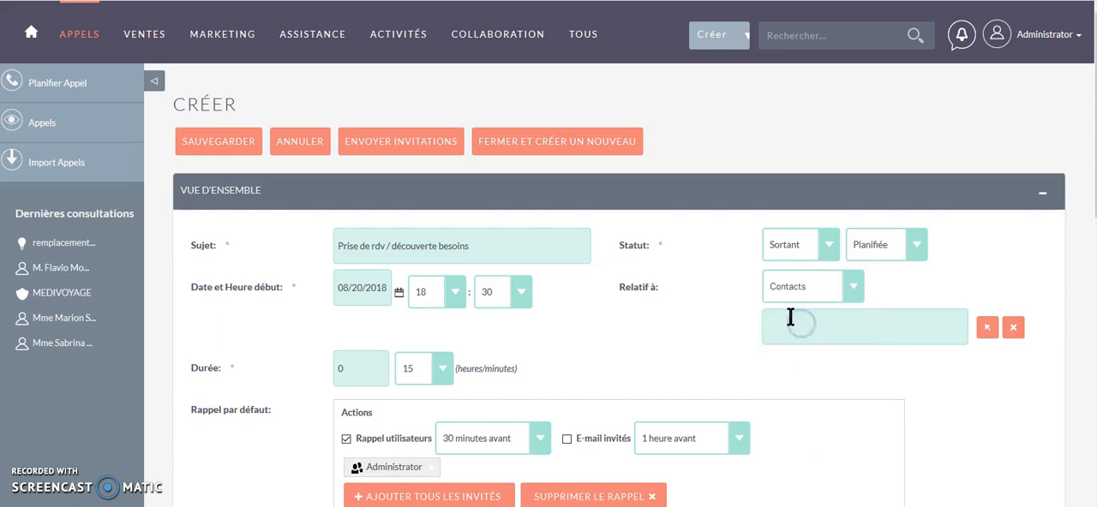
click(987, 328)
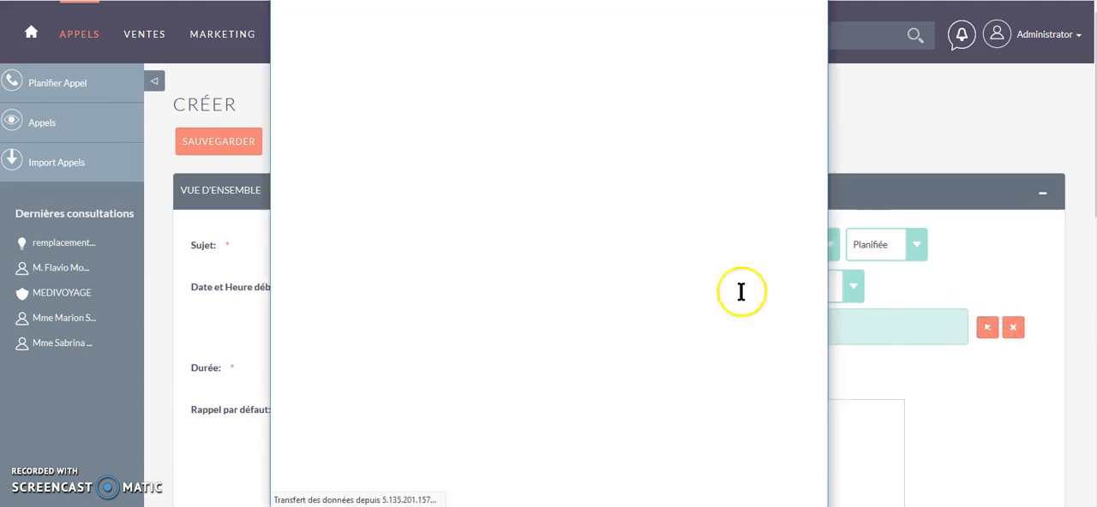
scroll(449, 250, down, 5)
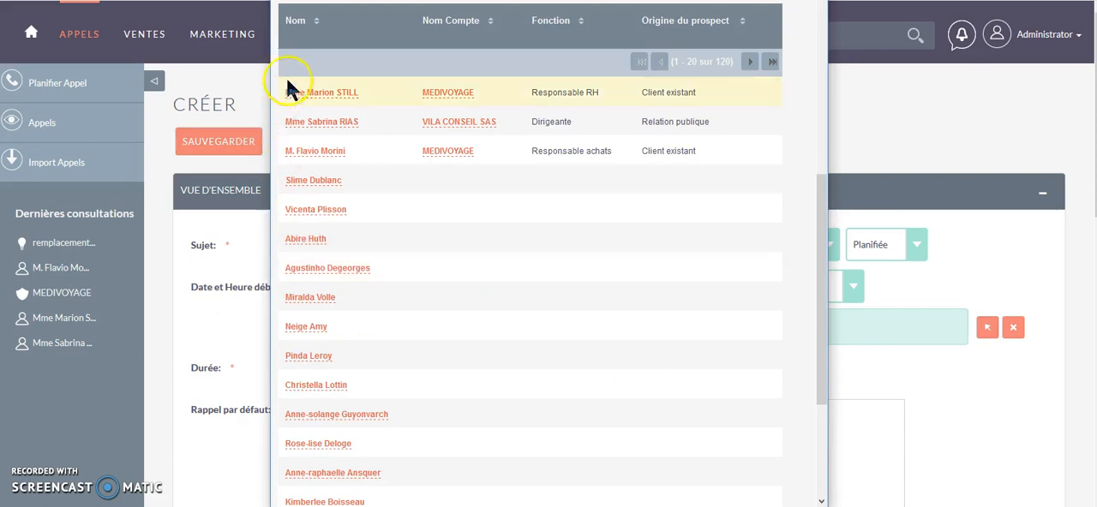
click(315, 151)
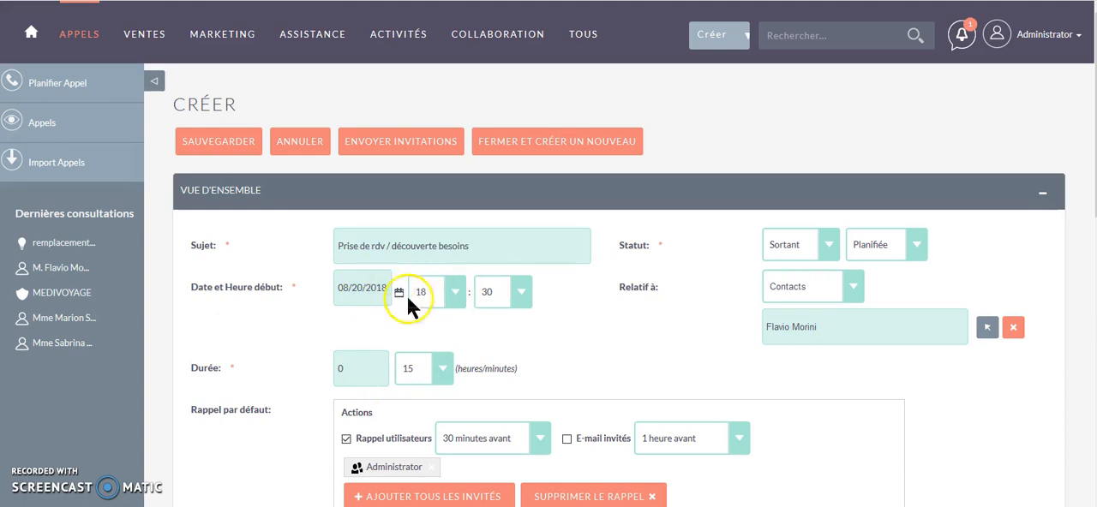
- Set the call's start time to 18:45 and save the call
click(519, 294)
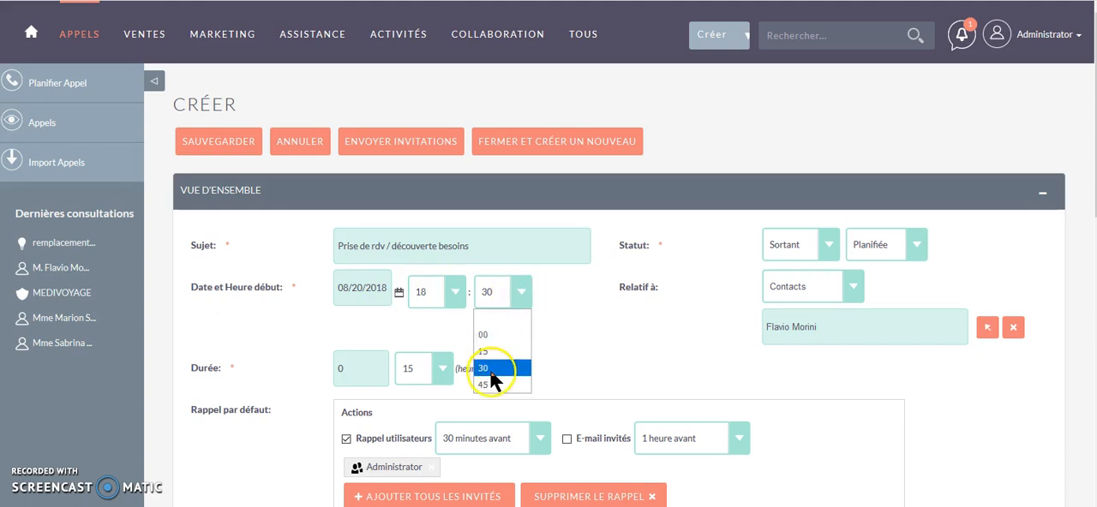
click(489, 385)
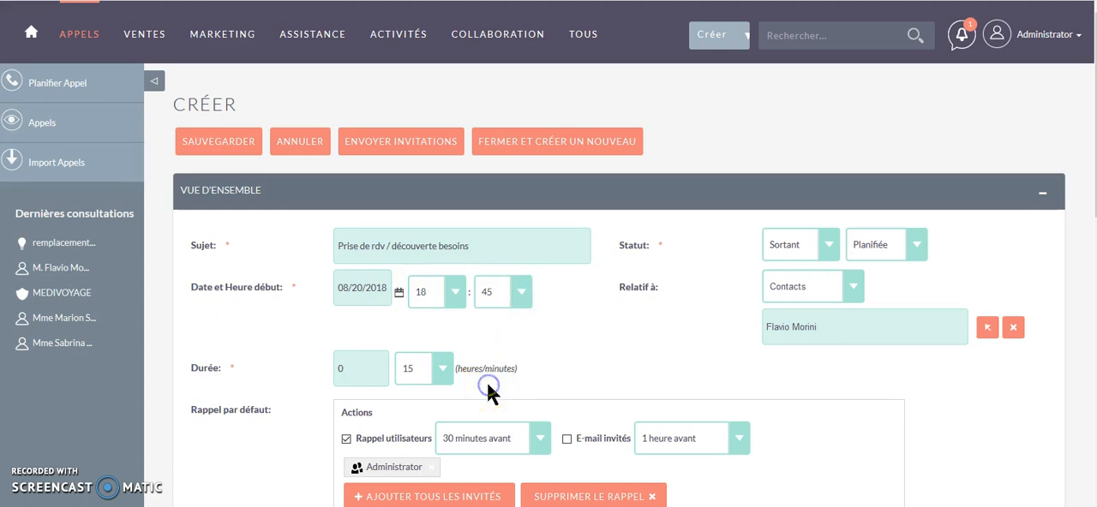
scroll(286, 319, down, 2)
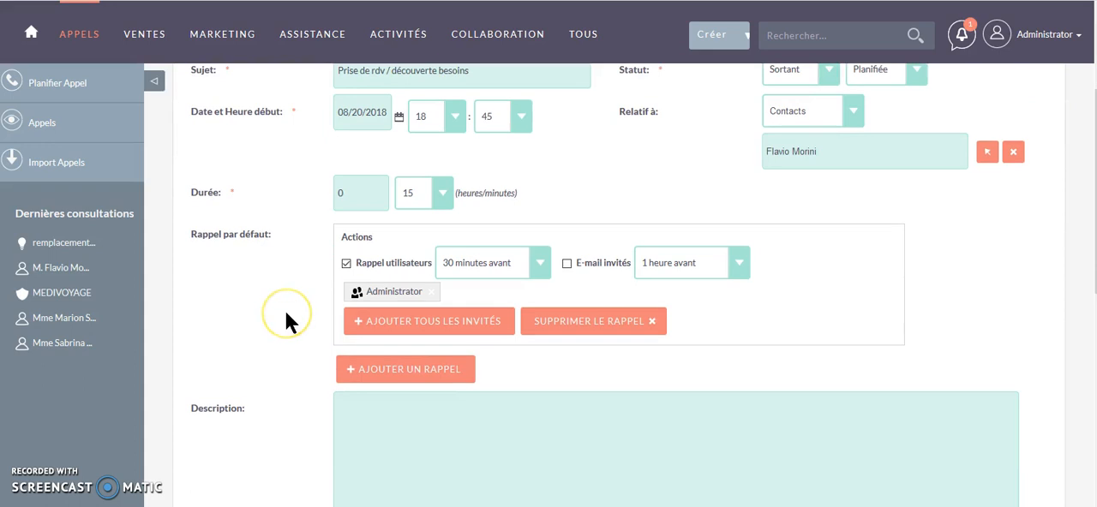
scroll(285, 319, down, 4)
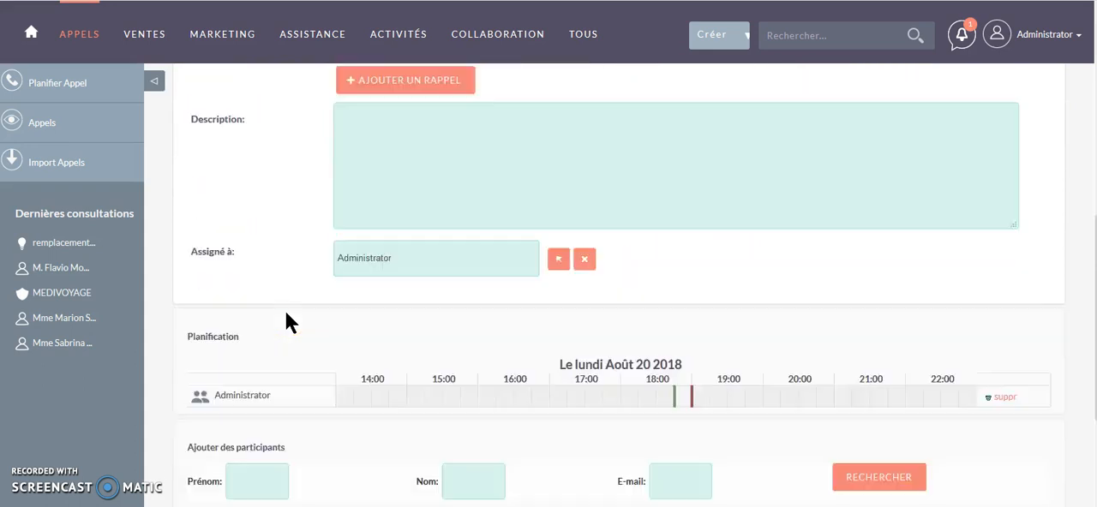
scroll(317, 392, down, 2)
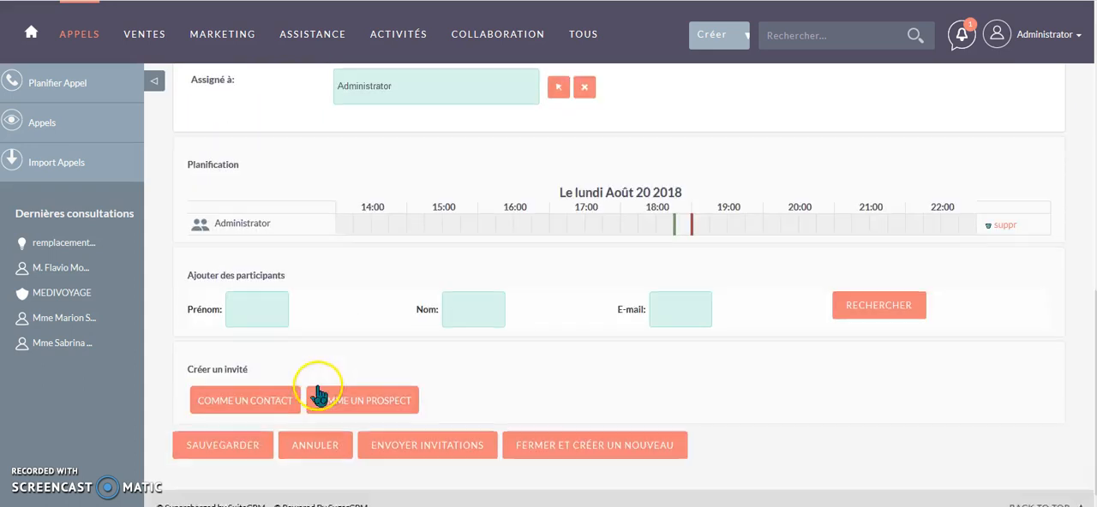
click(230, 433)
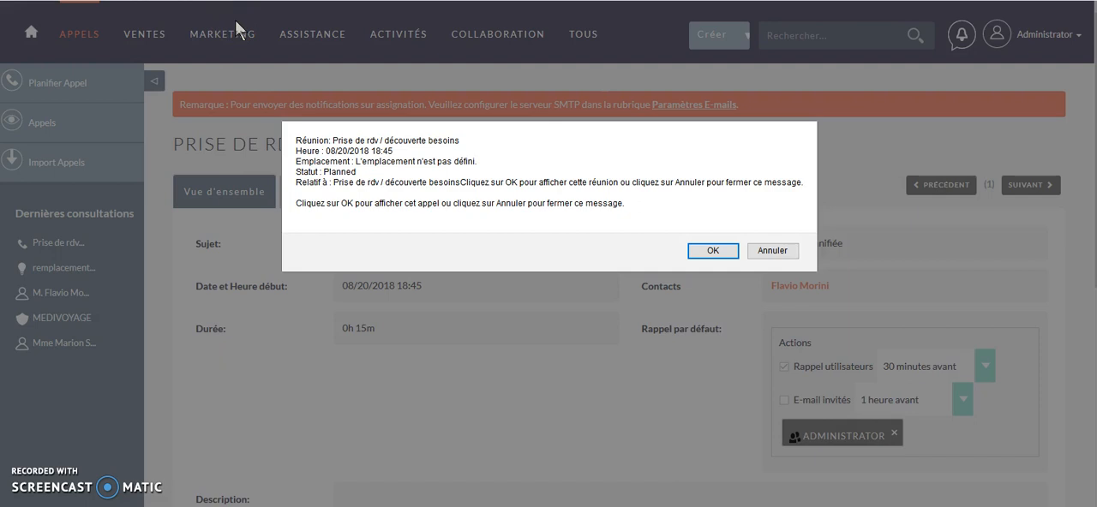
- Dismiss the reminder message for the saved call without opening it from there
click(305, 93)
click(772, 254)
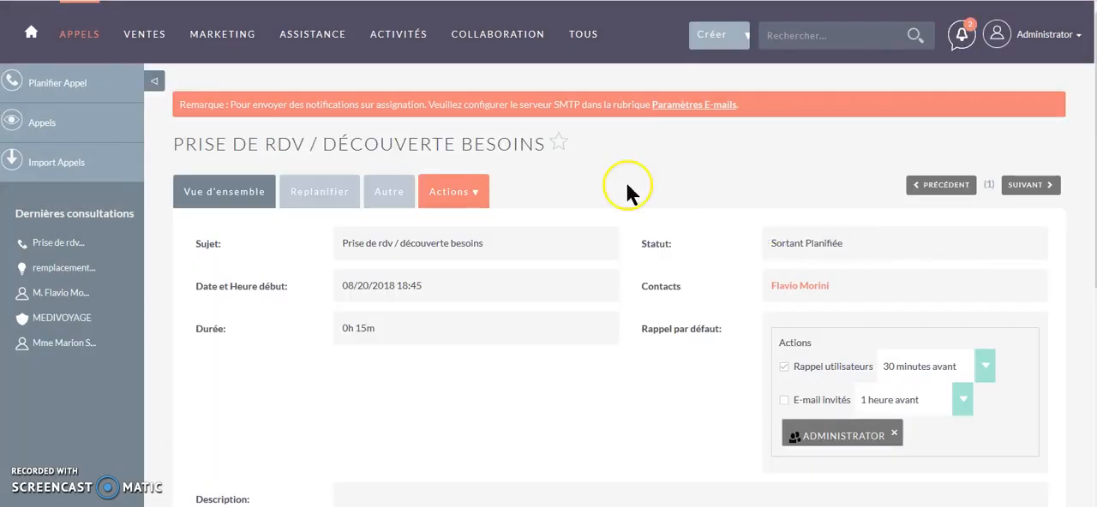
click(57, 84)
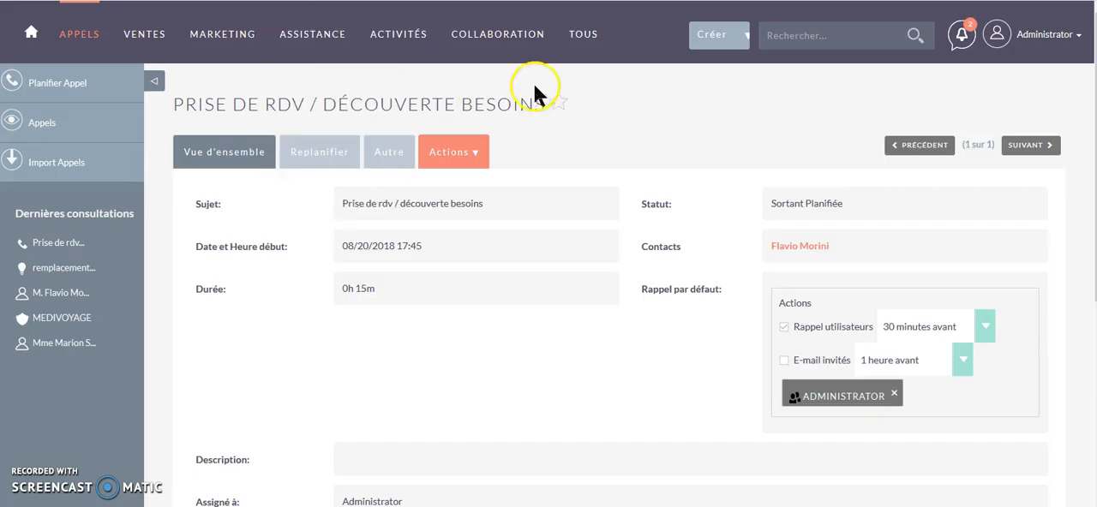
- Start planning a new meeting with the subject "remplacement imprimante CRC"
mouse_move(396, 26)
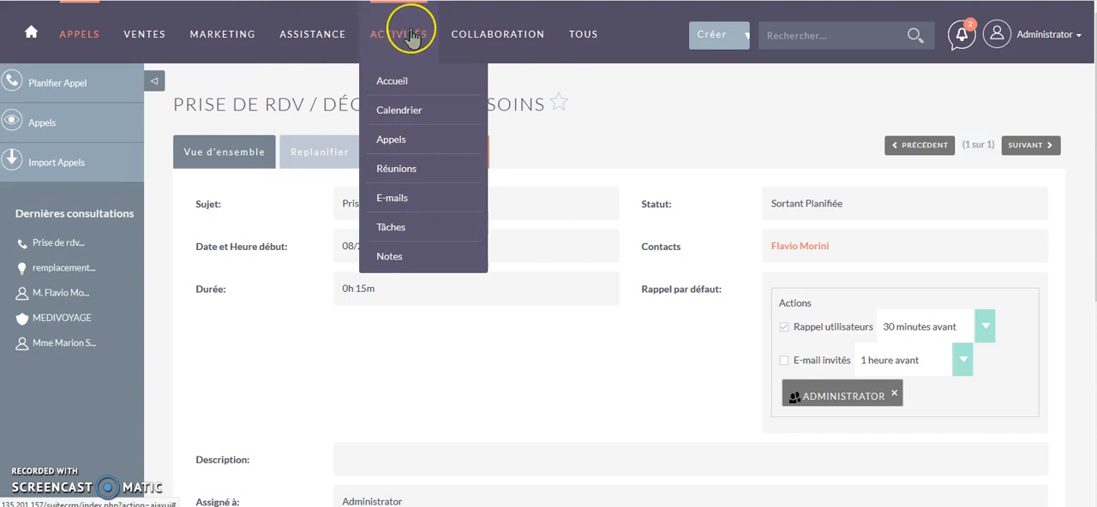
click(404, 168)
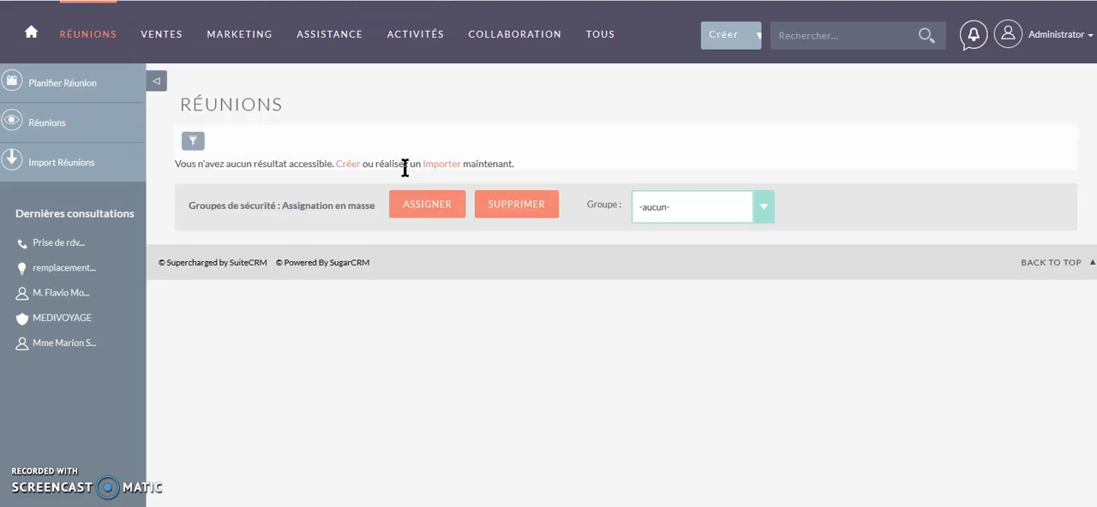
click(57, 88)
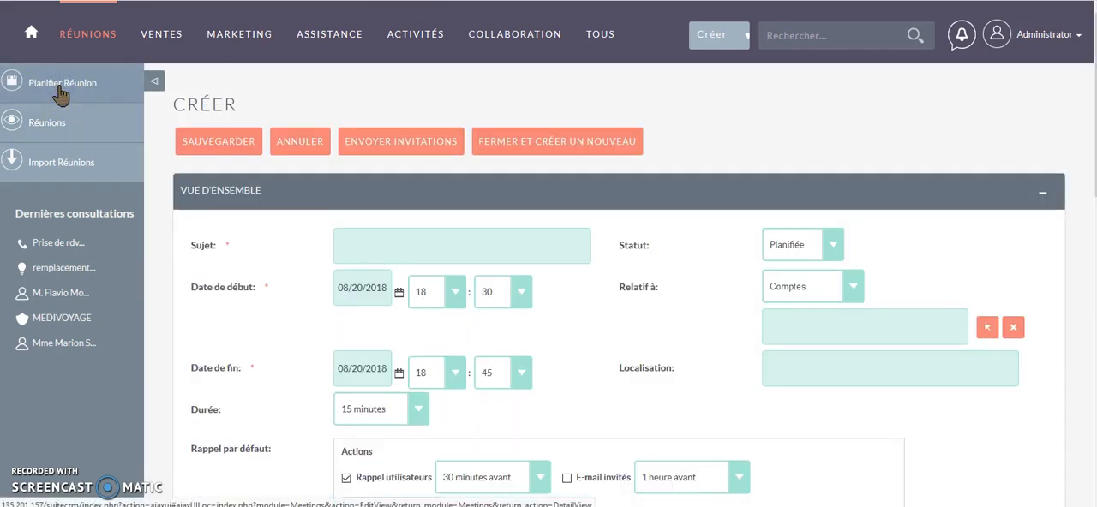
click(355, 244)
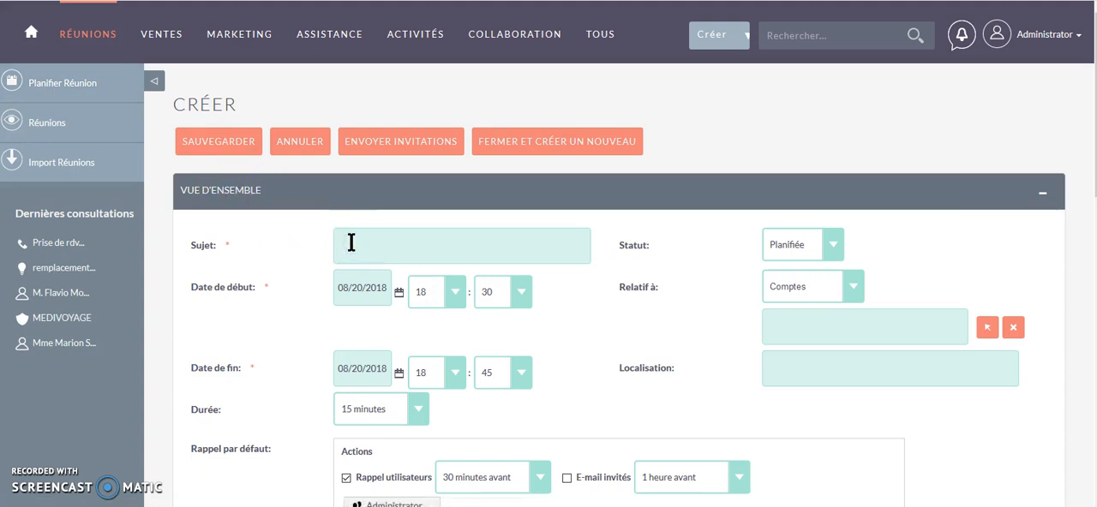
text(r)
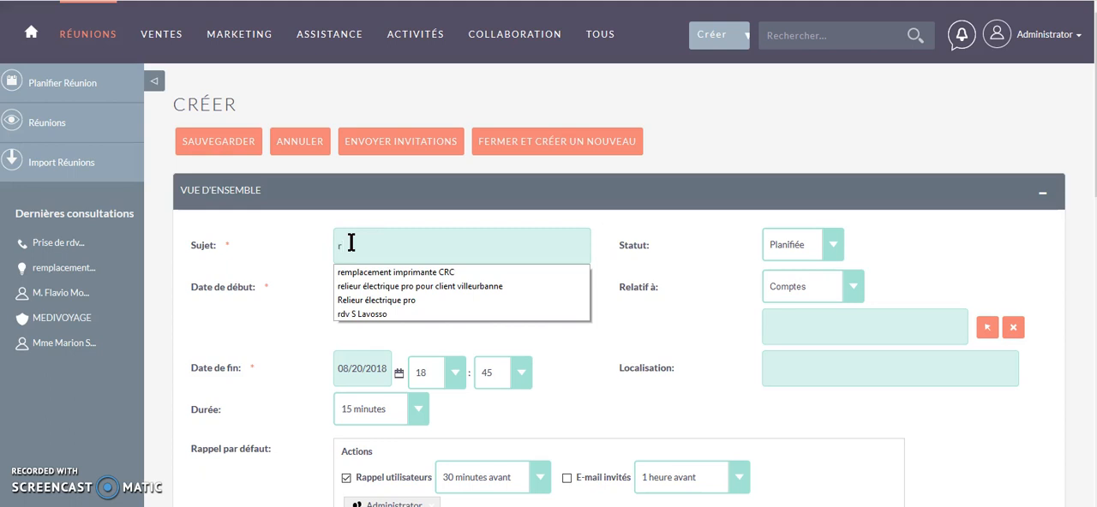
key(BackSpace)
text(rem)
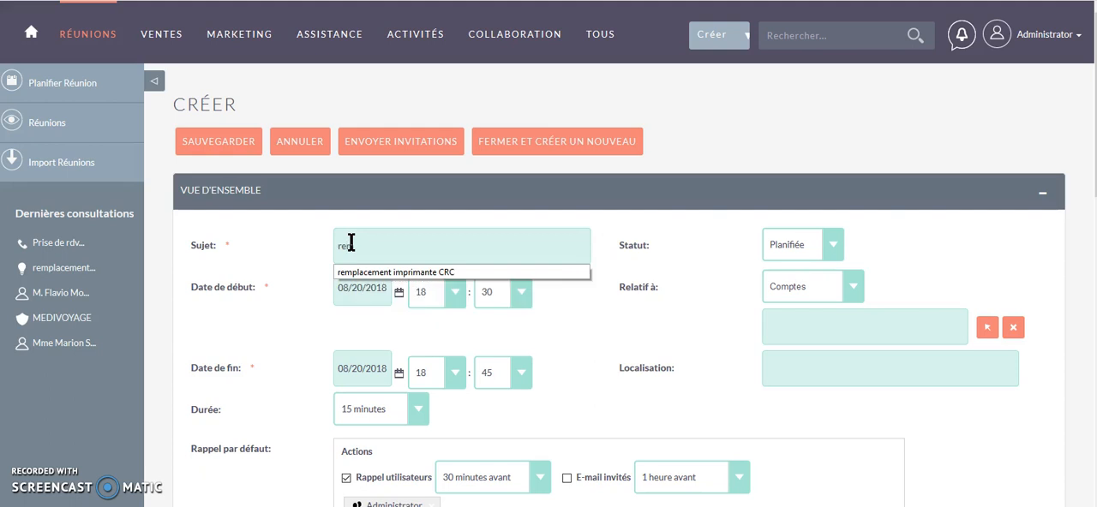
click(422, 272)
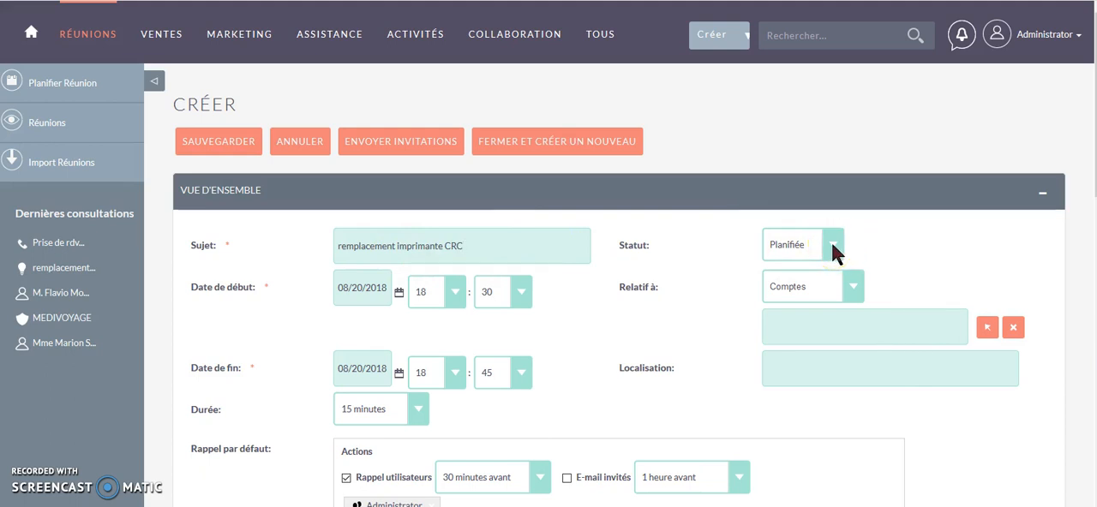
- Relate the meeting to a record of type Contacts, picking MEDIVOYAGE's Responsable achats from the contact list
click(855, 287)
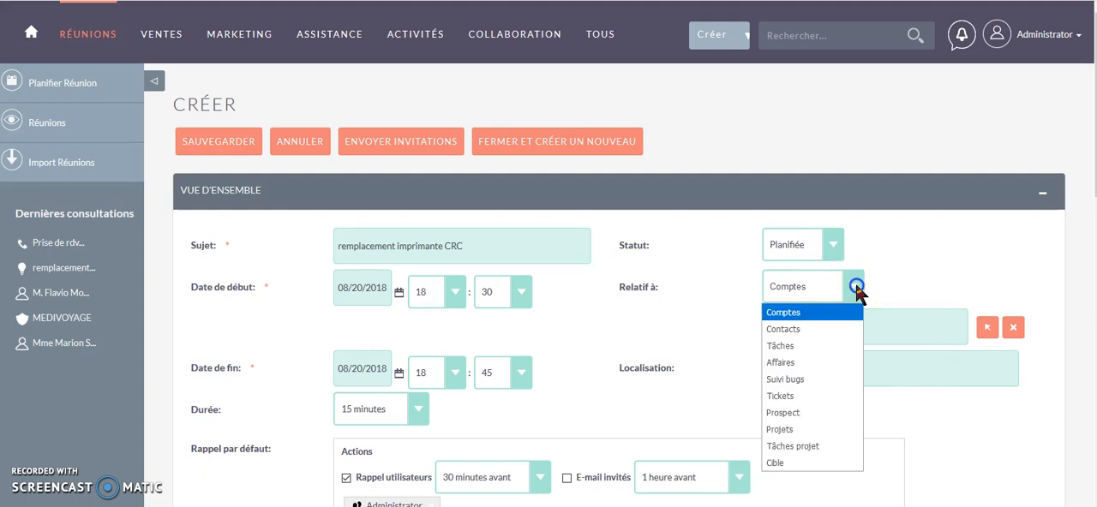
click(790, 329)
click(987, 329)
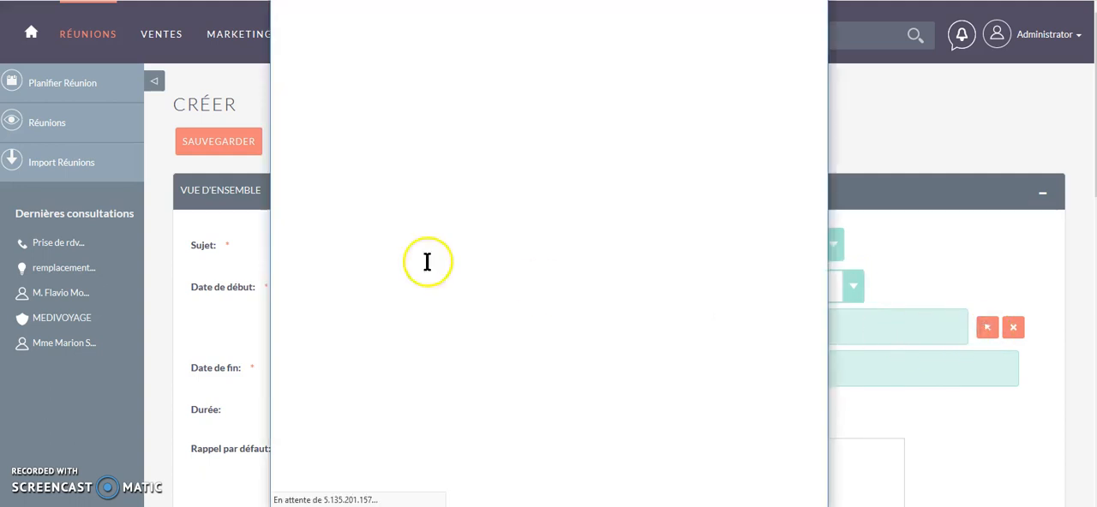
scroll(383, 240, down, 3)
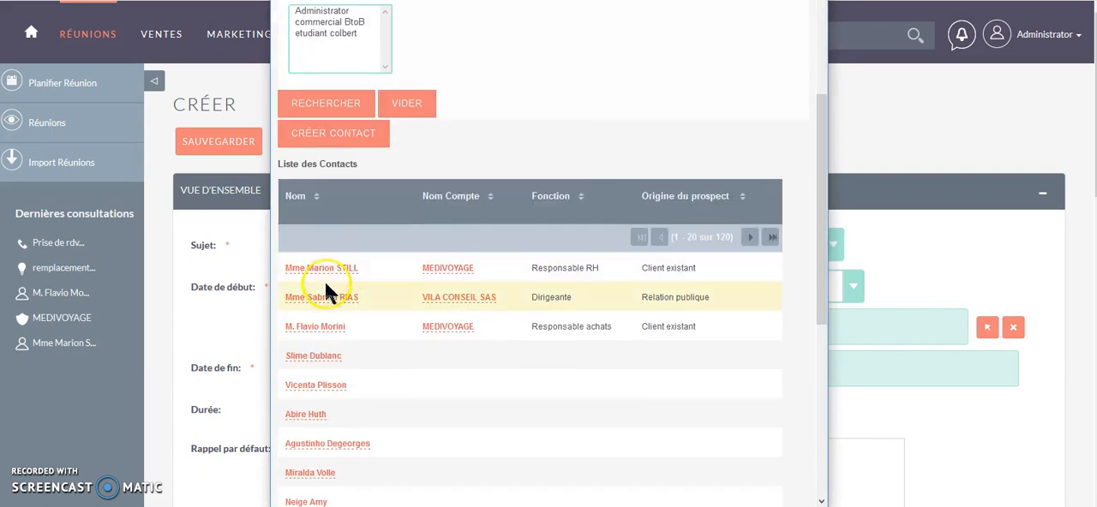
click(315, 326)
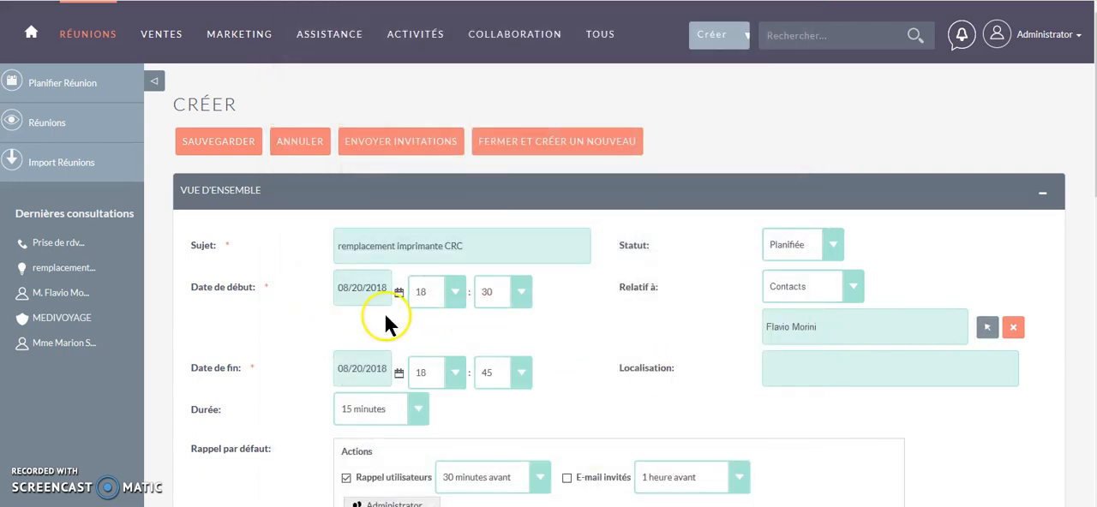
- Schedule the meeting to start on 08/22/2018 at 10:30 with a duration of 1 hour
click(346, 289)
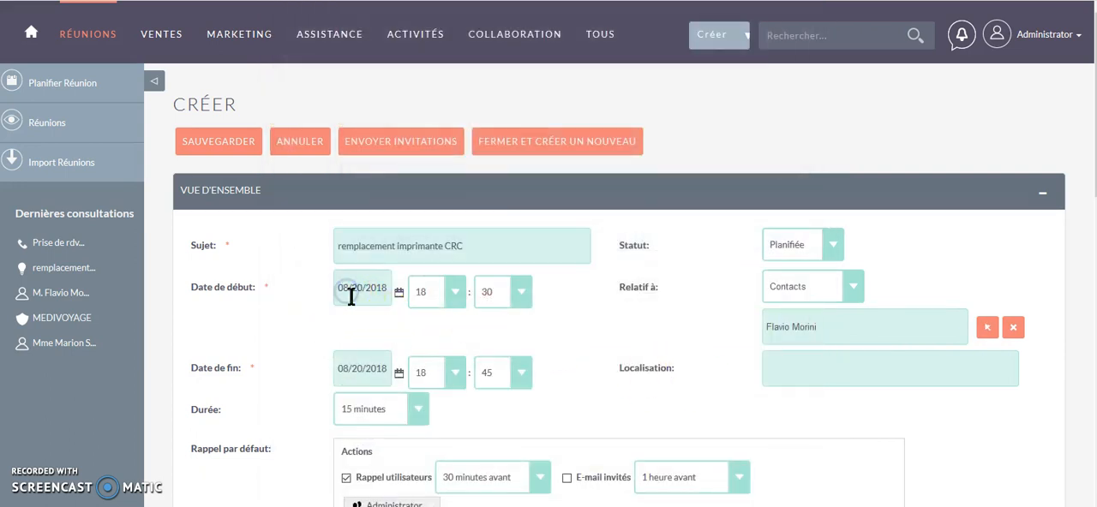
click(399, 296)
click(451, 293)
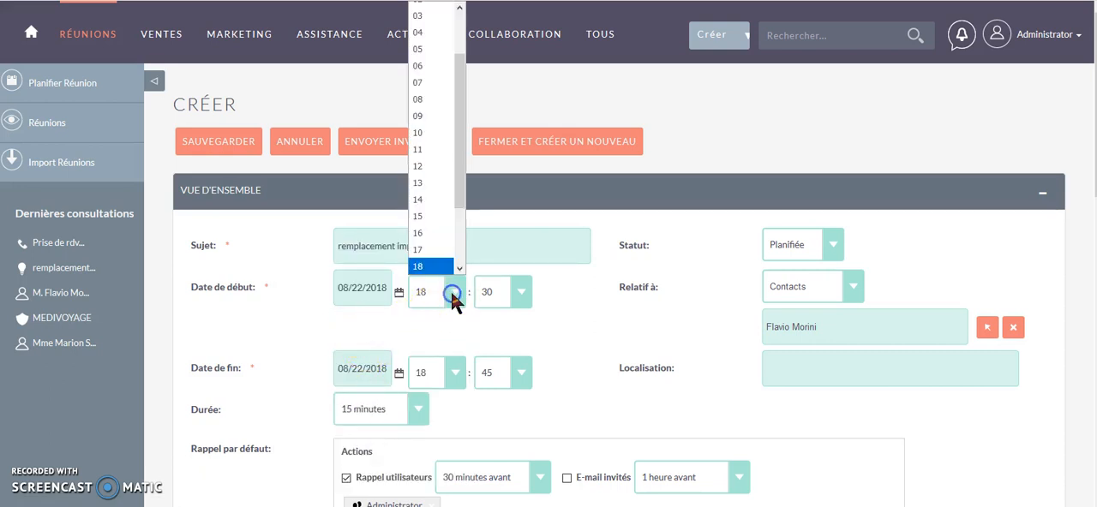
click(422, 133)
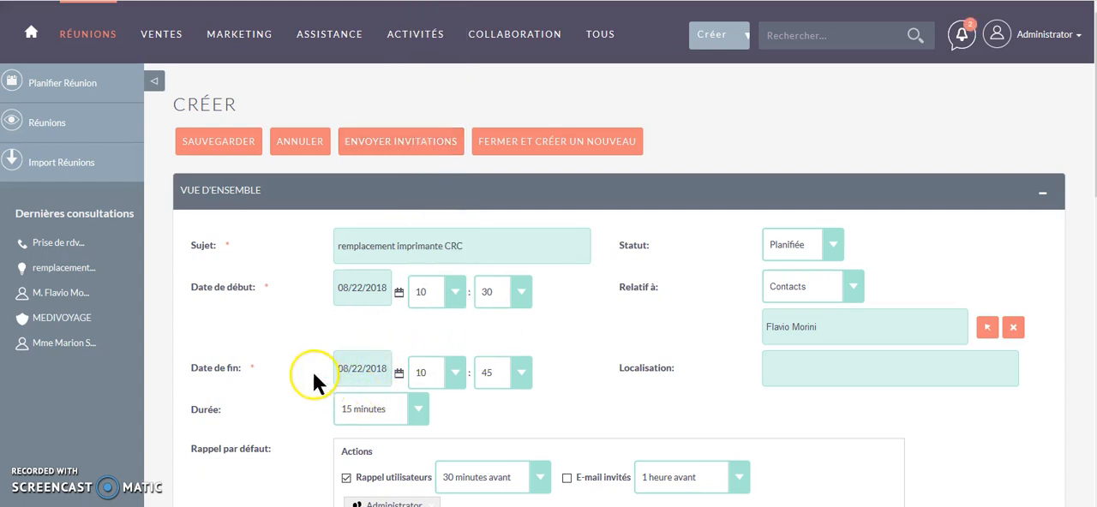
click(414, 408)
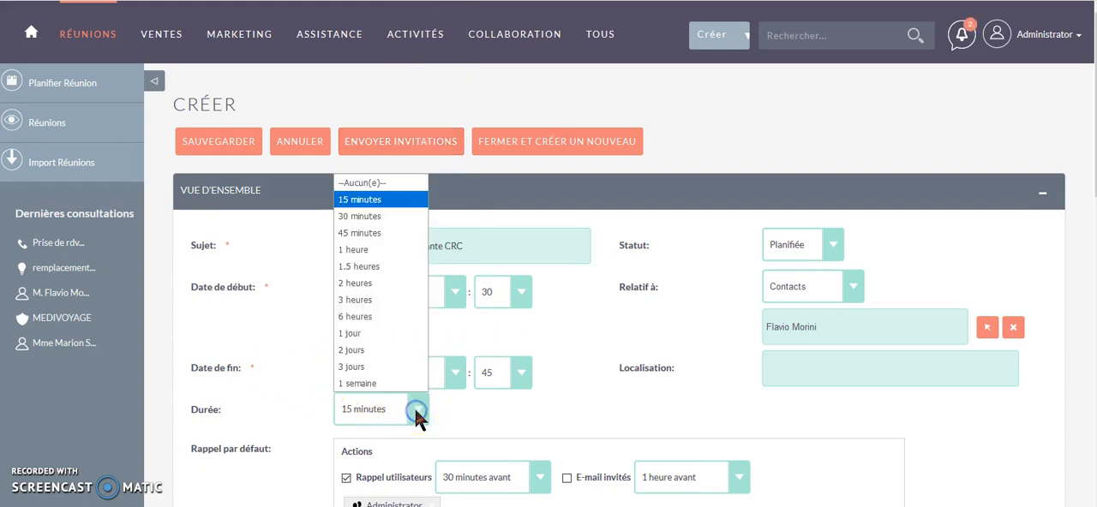
click(361, 247)
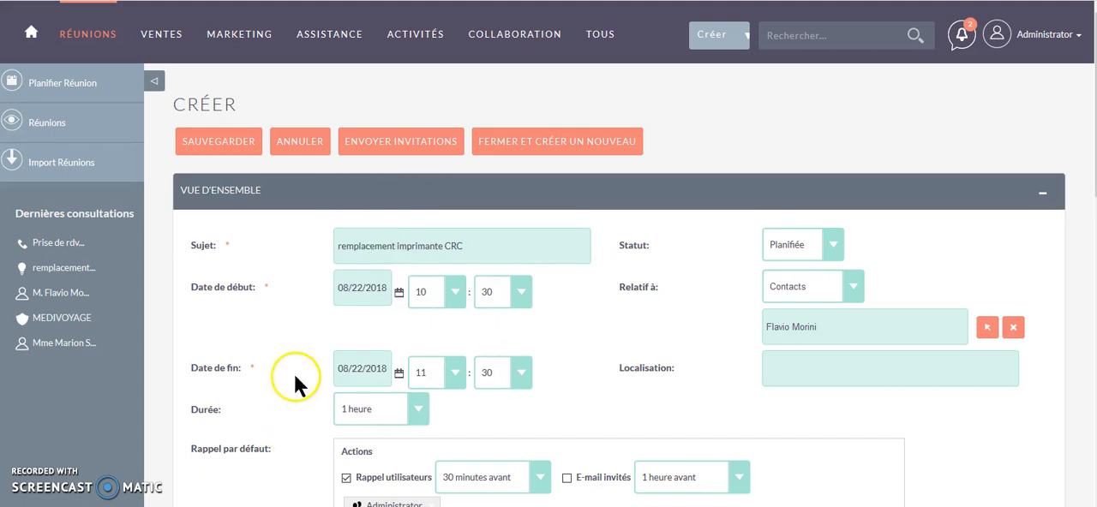
- Check the remaining reminder, description and scheduling sections of the meeting form and save the meeting
scroll(315, 338, down, 1)
scroll(311, 322, down, 2)
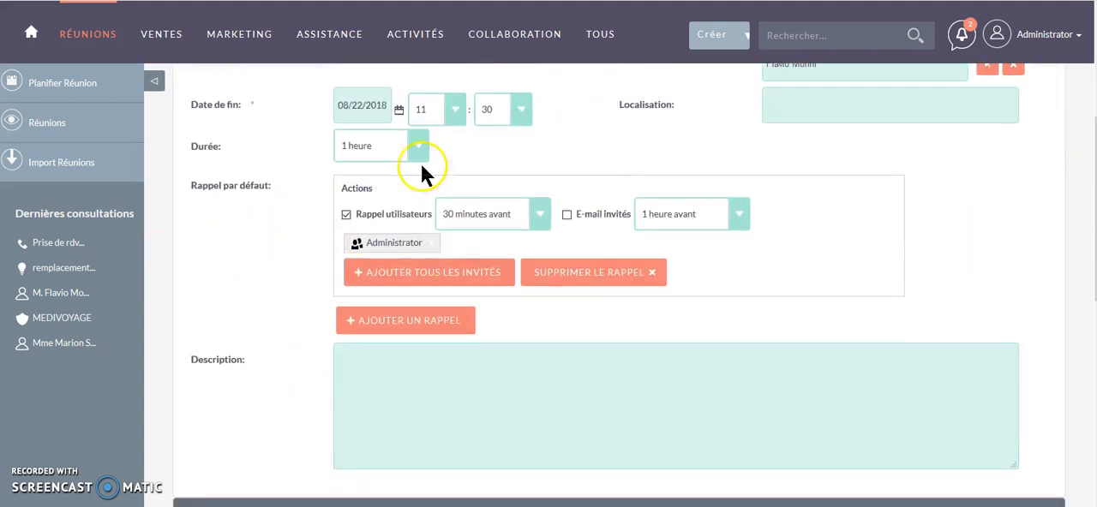
scroll(772, 167, down, 5)
scroll(756, 182, up, 1)
scroll(314, 291, down, 3)
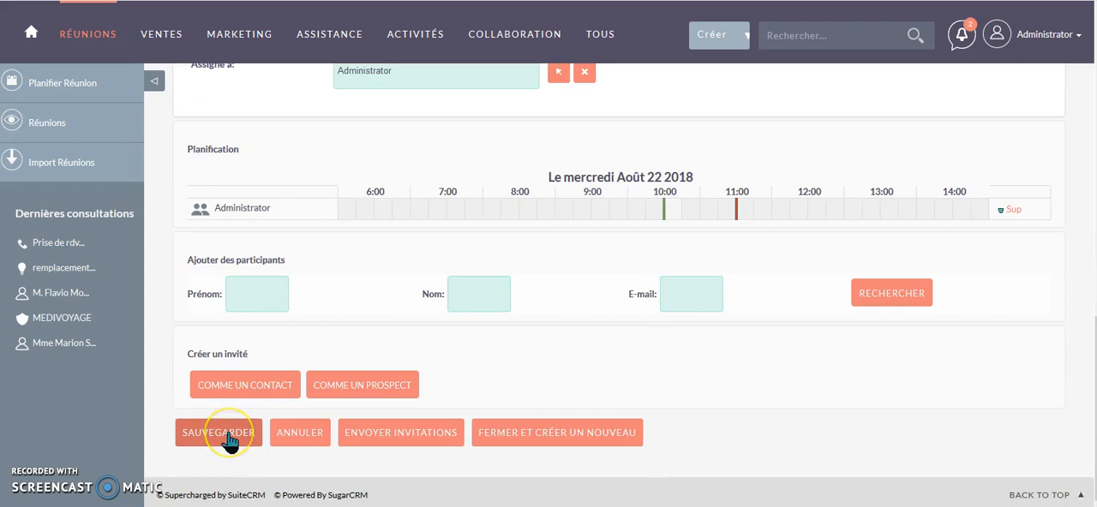
click(229, 437)
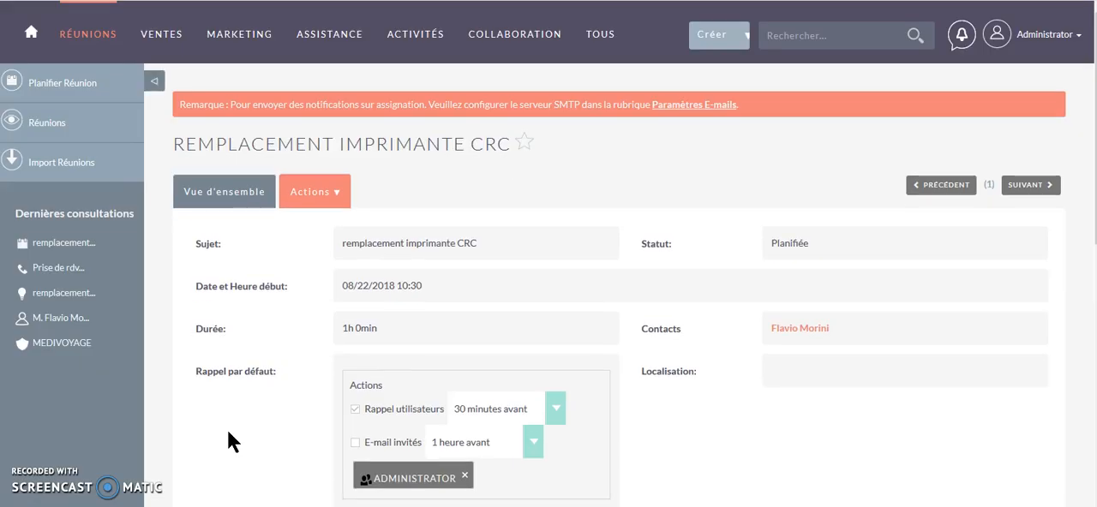
- Go to the home dashboard to view the planned calls and meetings
click(198, 19)
click(30, 28)
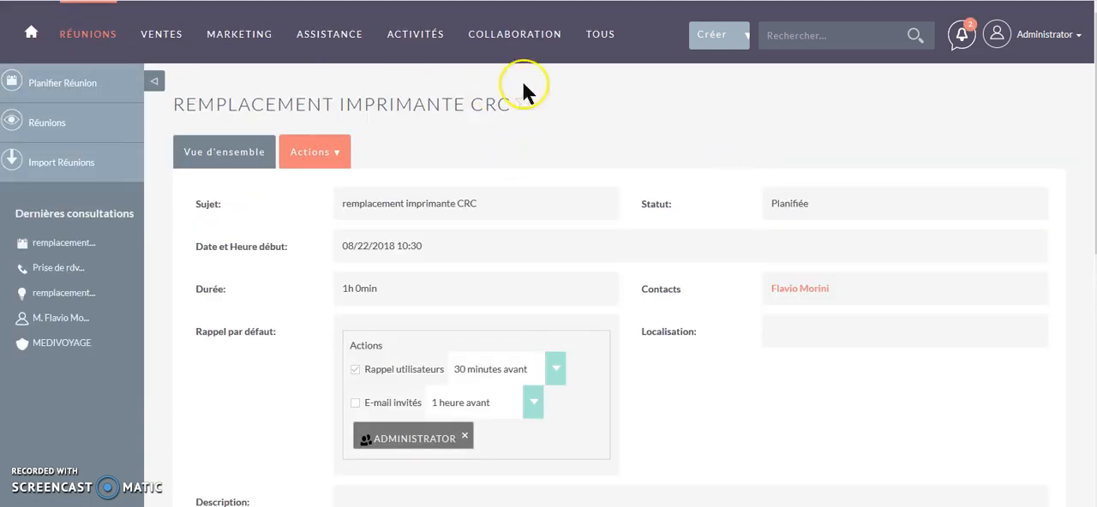
mouse_move(419, 33)
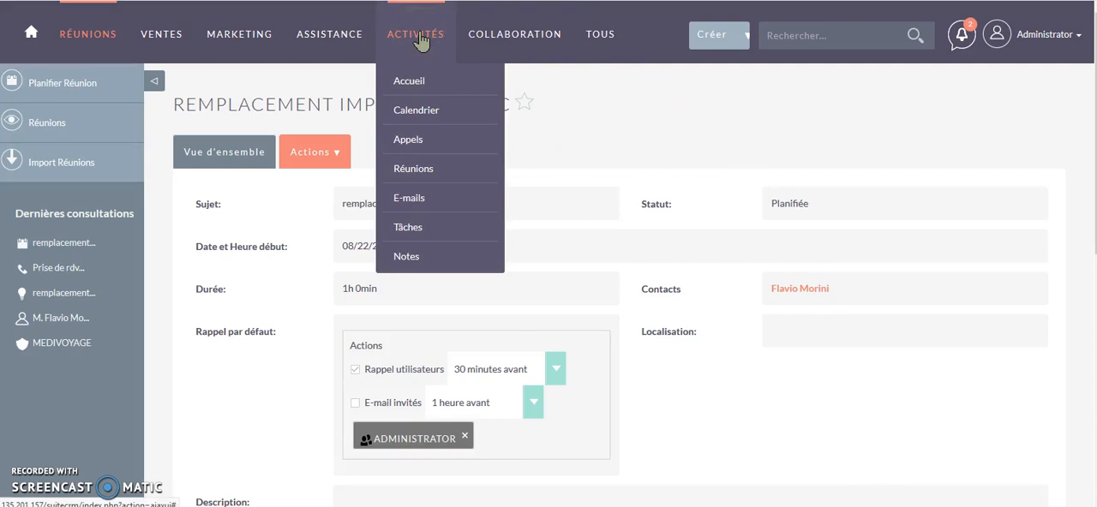
click(411, 142)
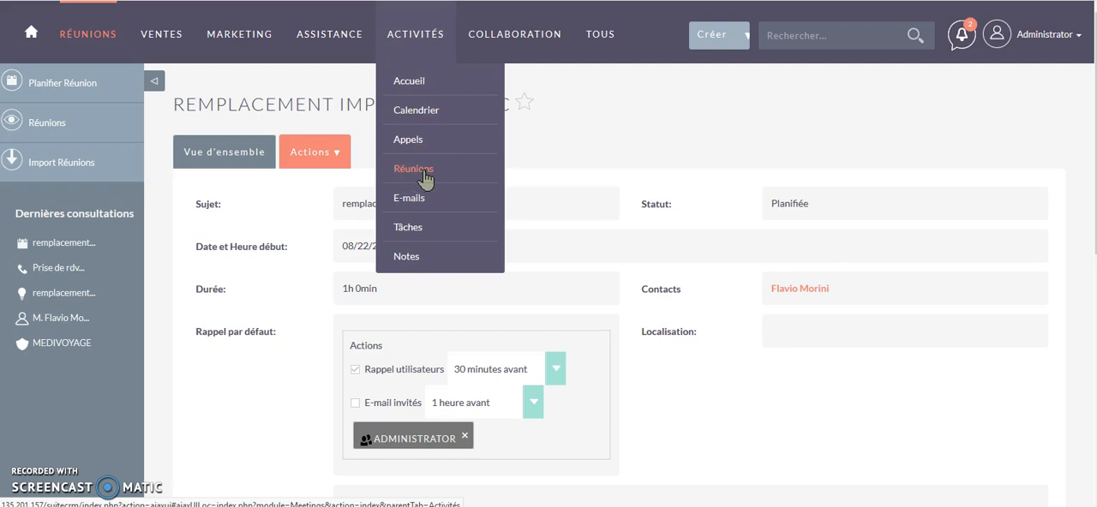
click(409, 86)
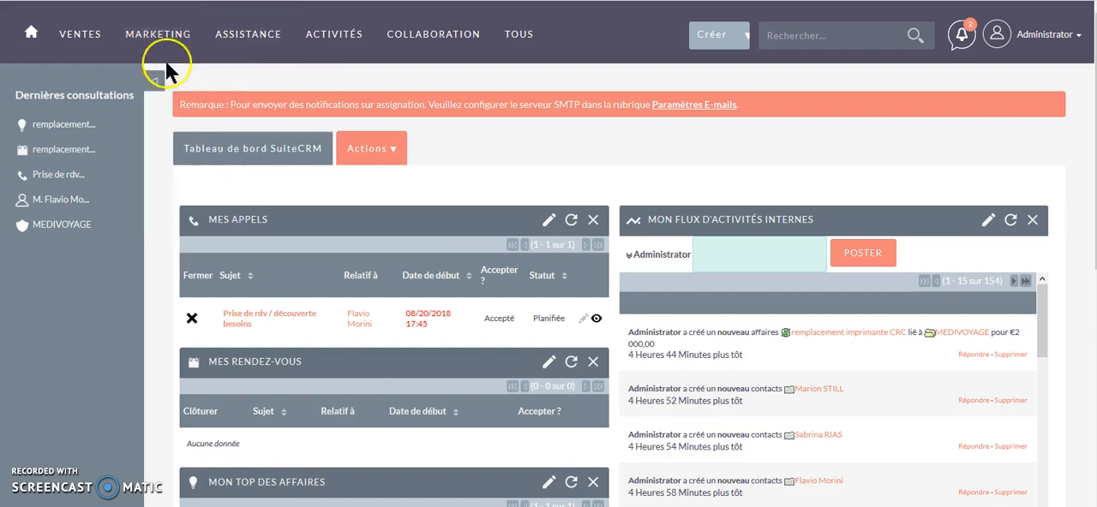
- Open the deal "remplacement imprimante CRC" from the list of sales deals (Affaires)
mouse_move(68, 26)
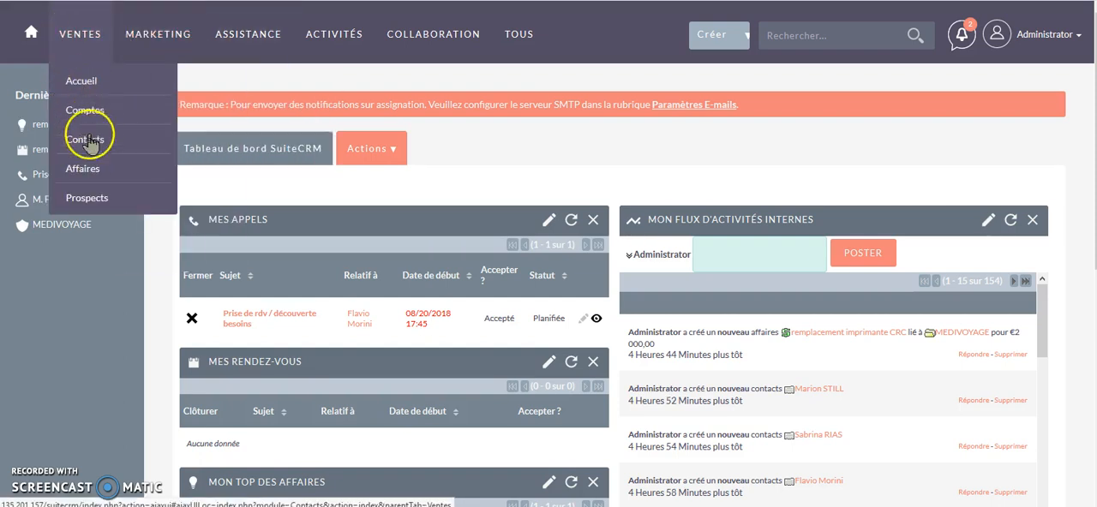
click(92, 171)
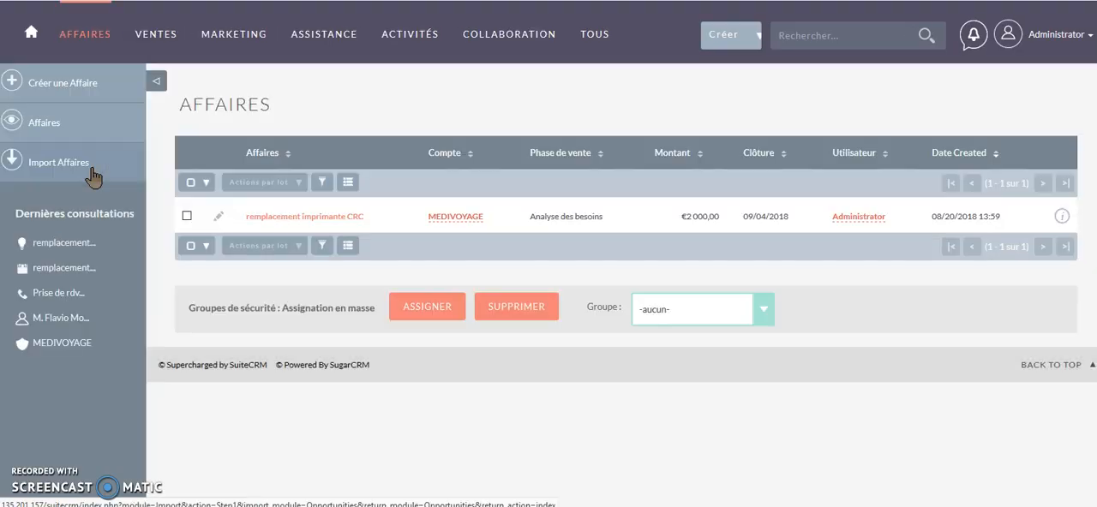
click(309, 216)
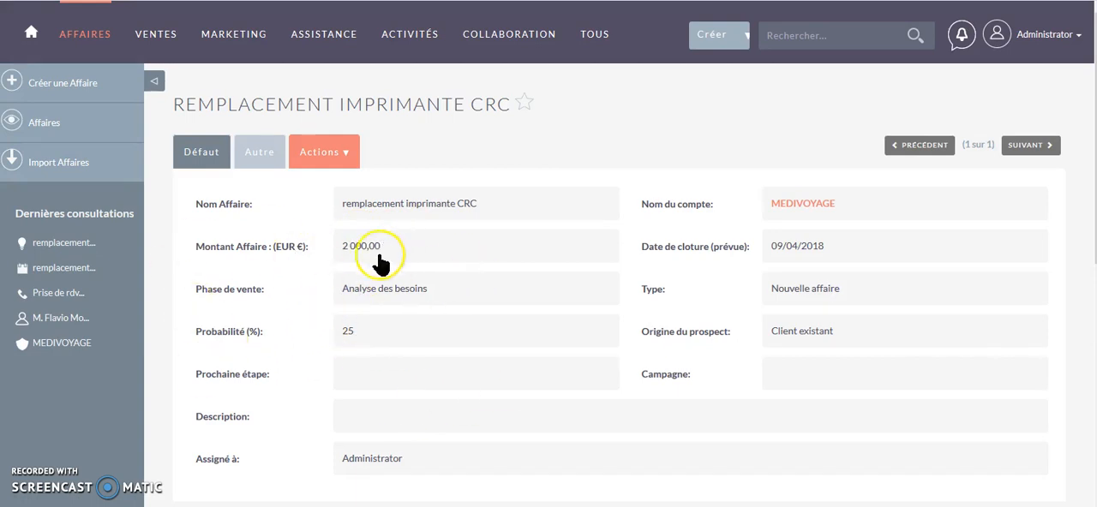
- Start creating a new quote from the Devis section of the deal's related records
scroll(239, 302, down, 2)
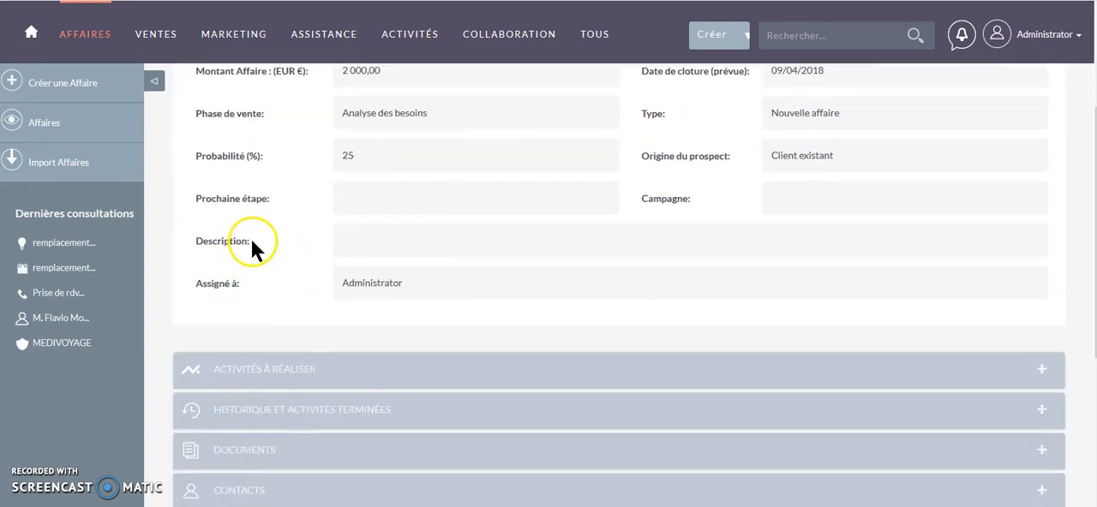
scroll(251, 243, down, 2)
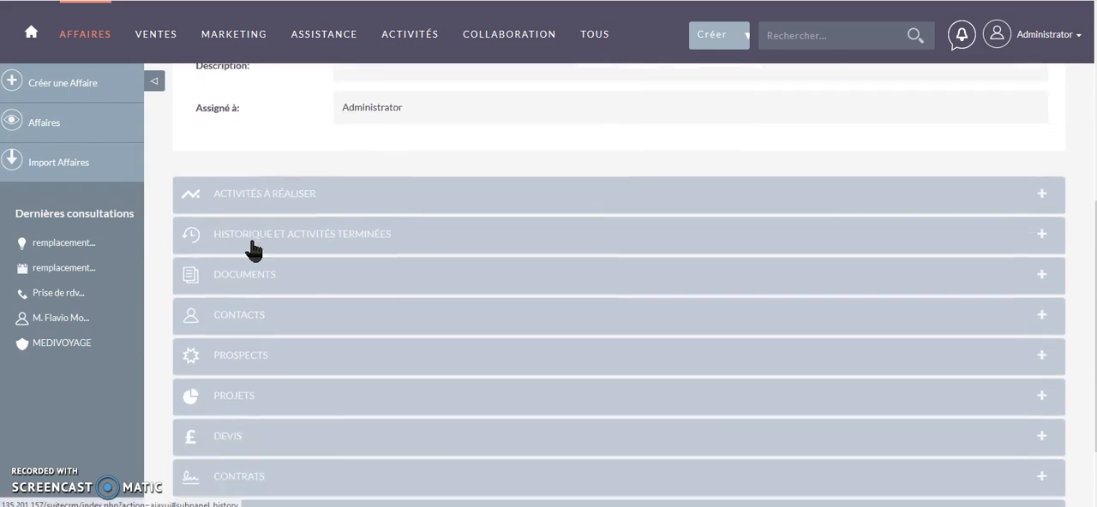
scroll(252, 246, down, 1)
click(228, 360)
scroll(292, 272, down, 1)
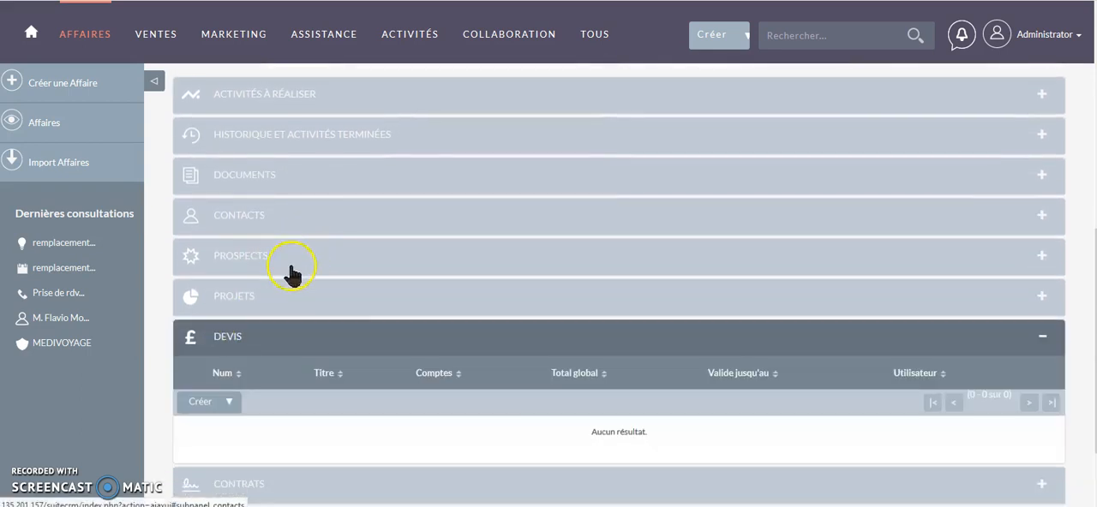
scroll(291, 273, down, 1)
click(200, 304)
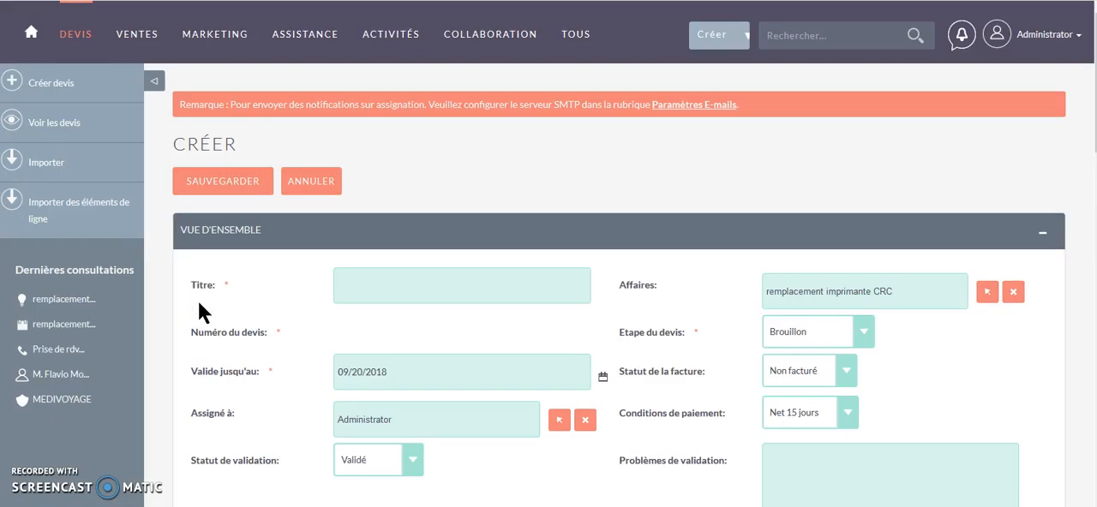
- Set the quote's stage to Négociation and its validation status to Non validé
scroll(258, 284, down, 1)
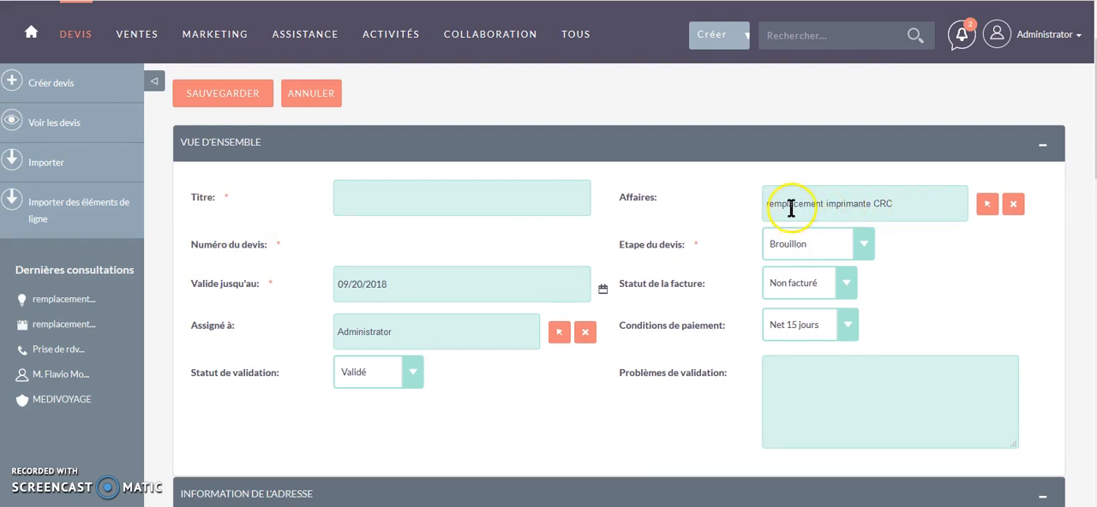
click(345, 201)
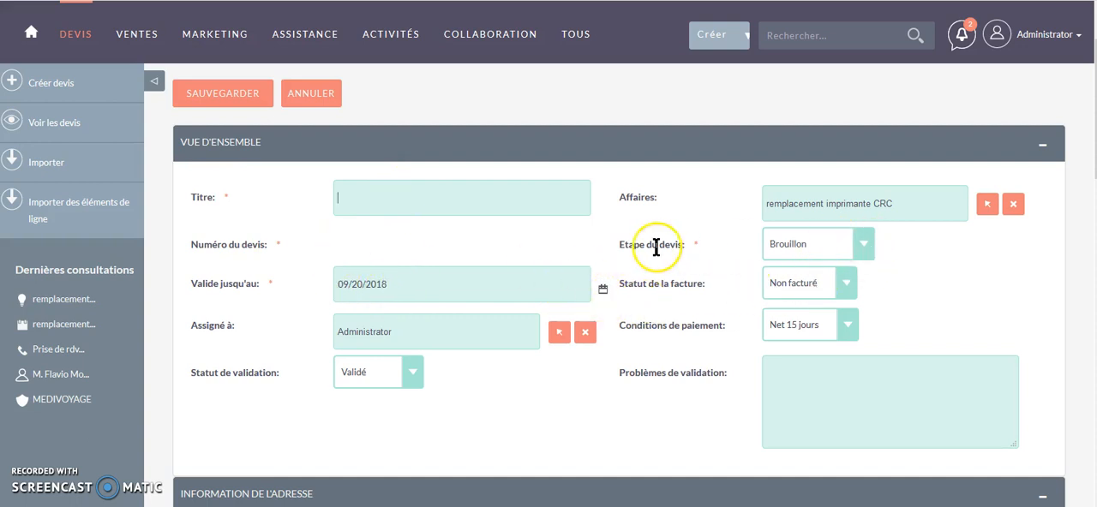
click(861, 246)
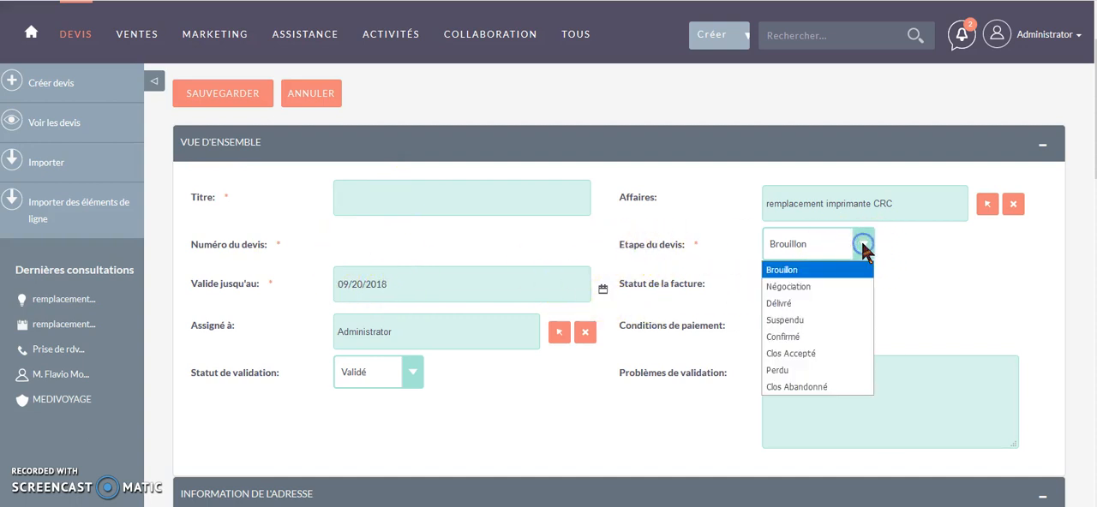
click(795, 288)
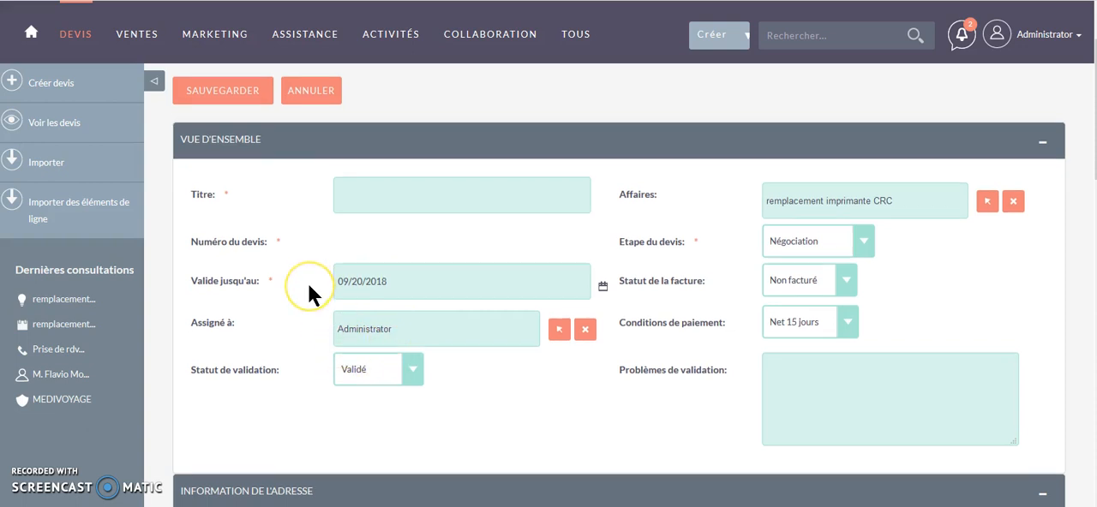
scroll(307, 283, down, 2)
click(410, 286)
click(365, 327)
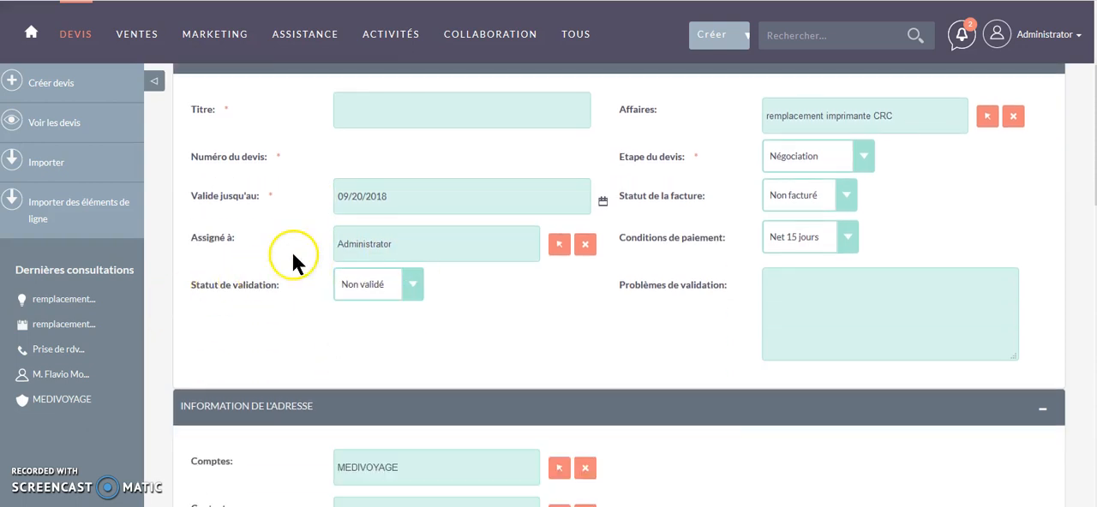
- Fill the quote's contact with MEDIVOYAGE's Responsable achats, picked from the contact list
scroll(292, 253, down, 4)
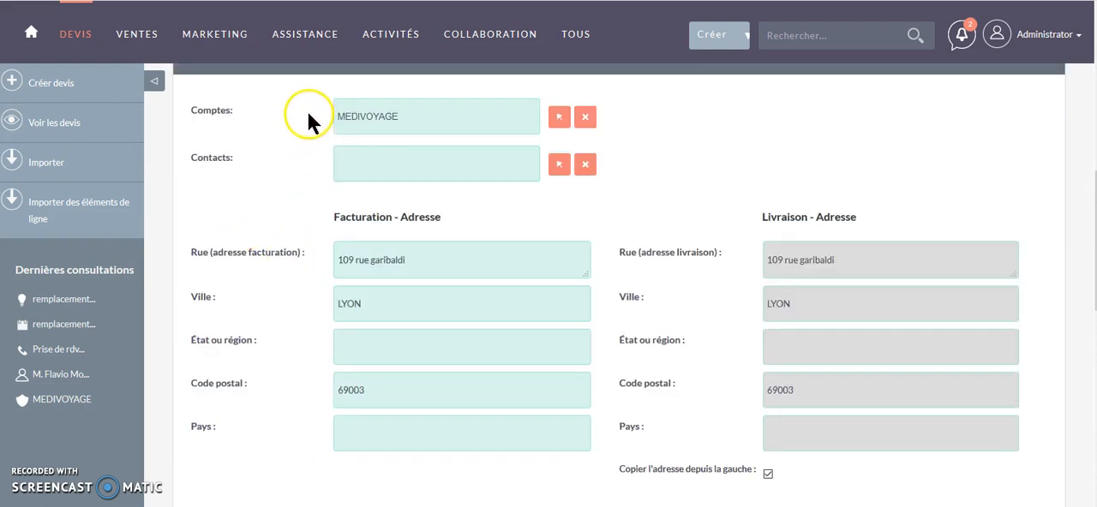
click(561, 164)
scroll(386, 189, down, 4)
scroll(408, 308, down, 2)
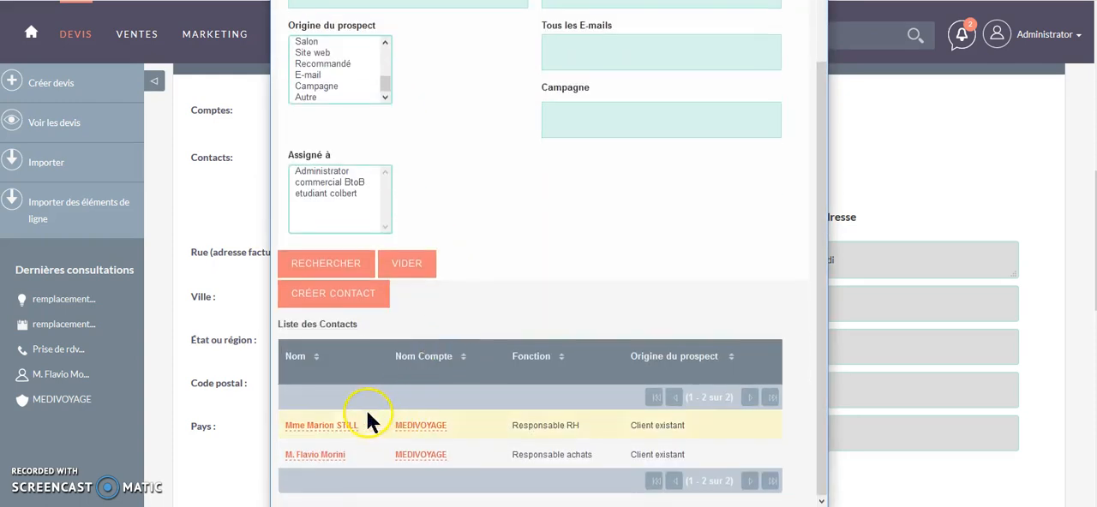
click(316, 456)
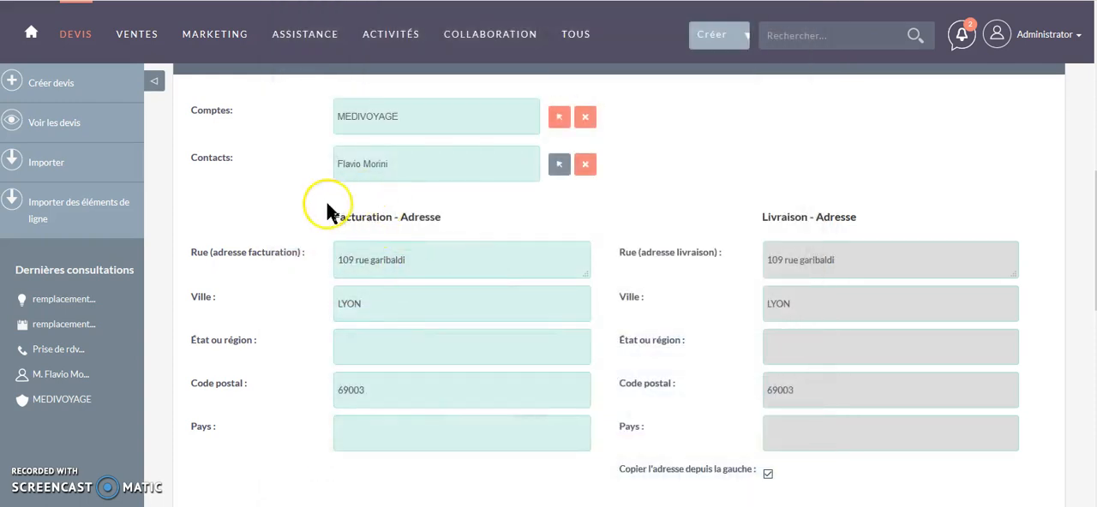
- Add a group to the quote's product lines and insert an empty product line in it
scroll(313, 195, down, 1)
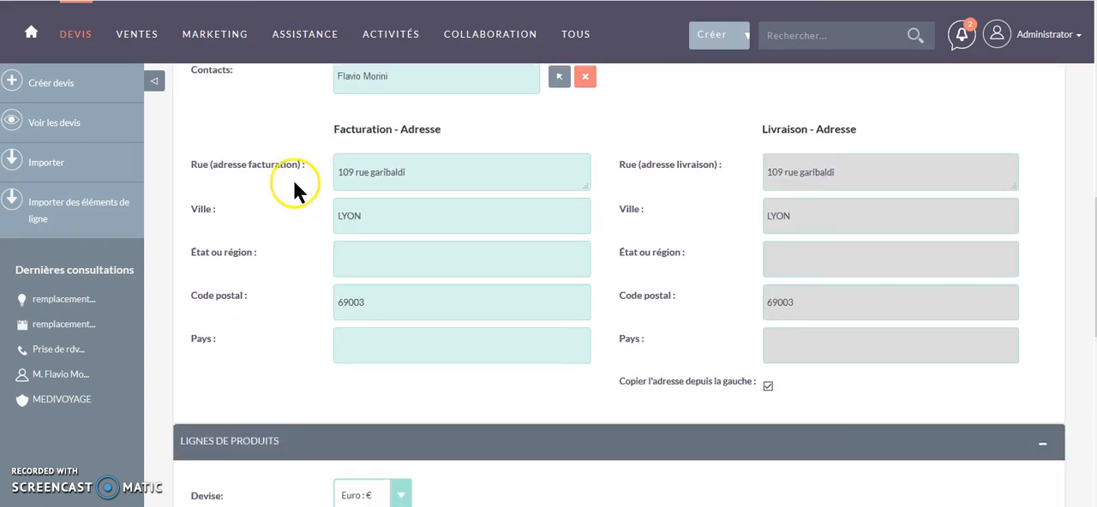
scroll(296, 185, down, 4)
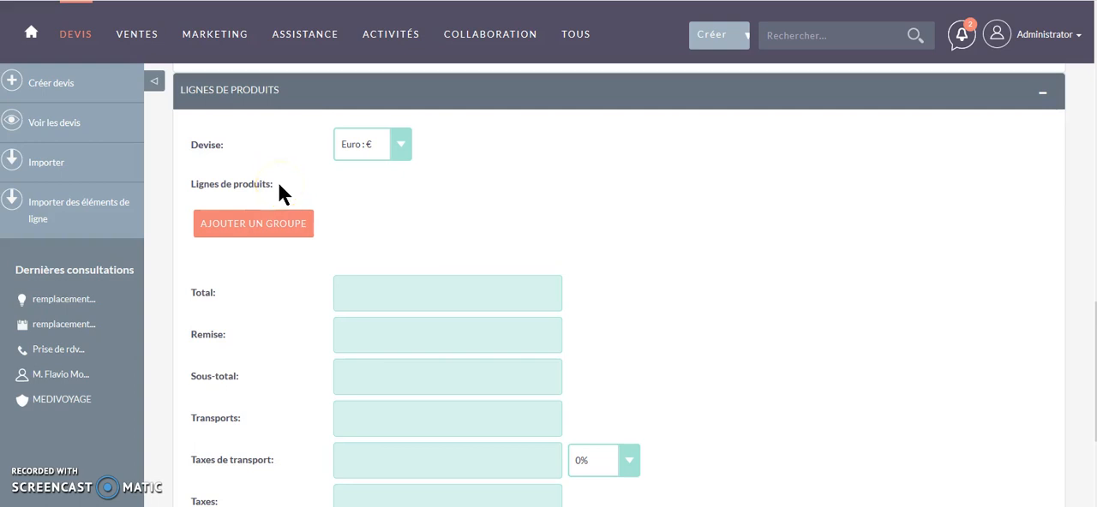
click(266, 227)
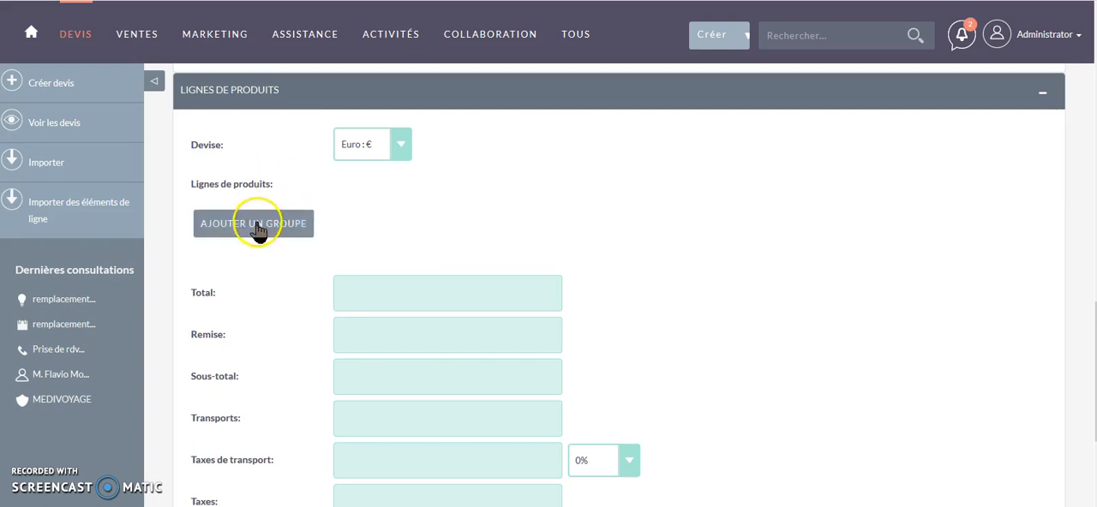
click(258, 225)
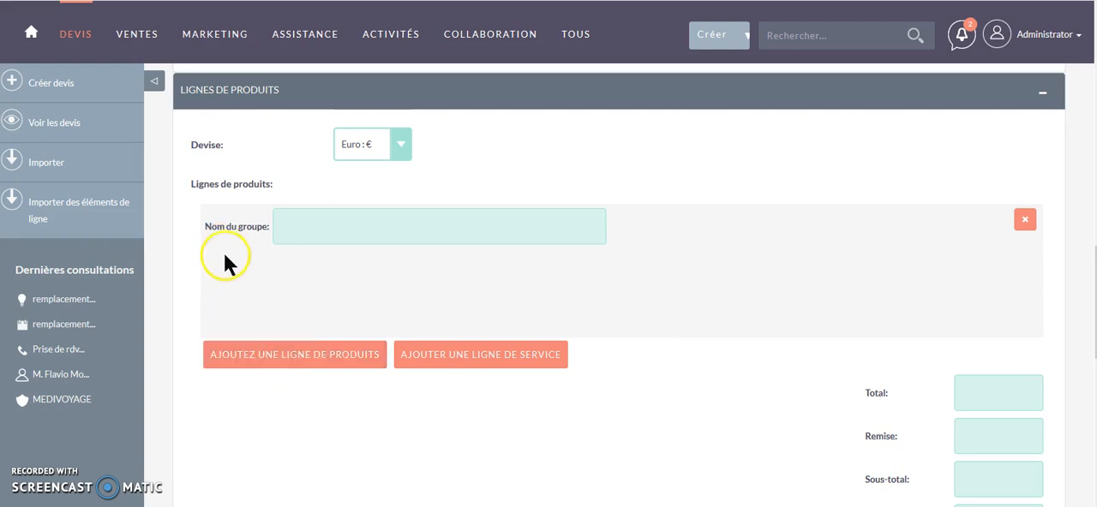
click(282, 360)
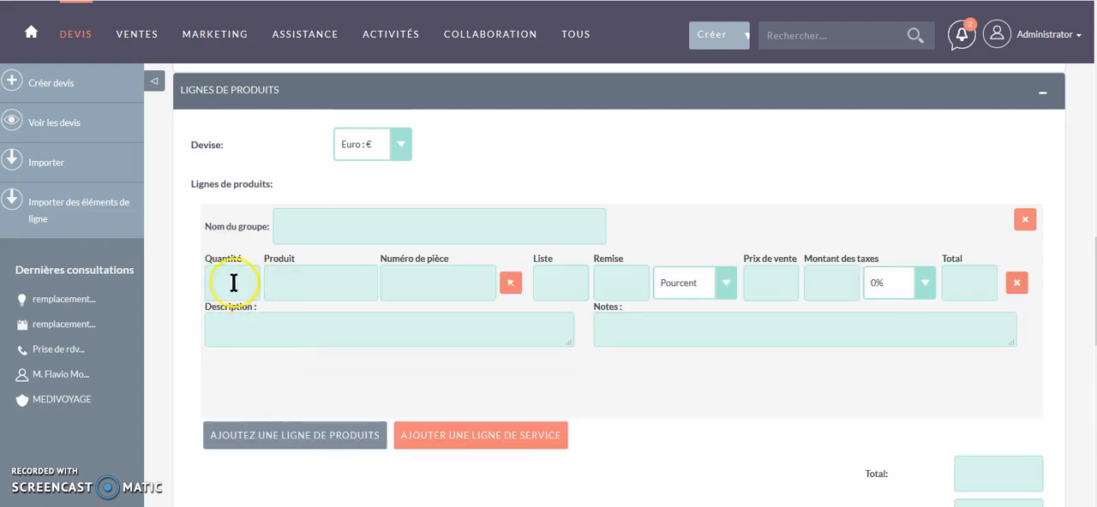
- Fill the product line with "imprimante laser couleur" (E001) from the product list
click(281, 280)
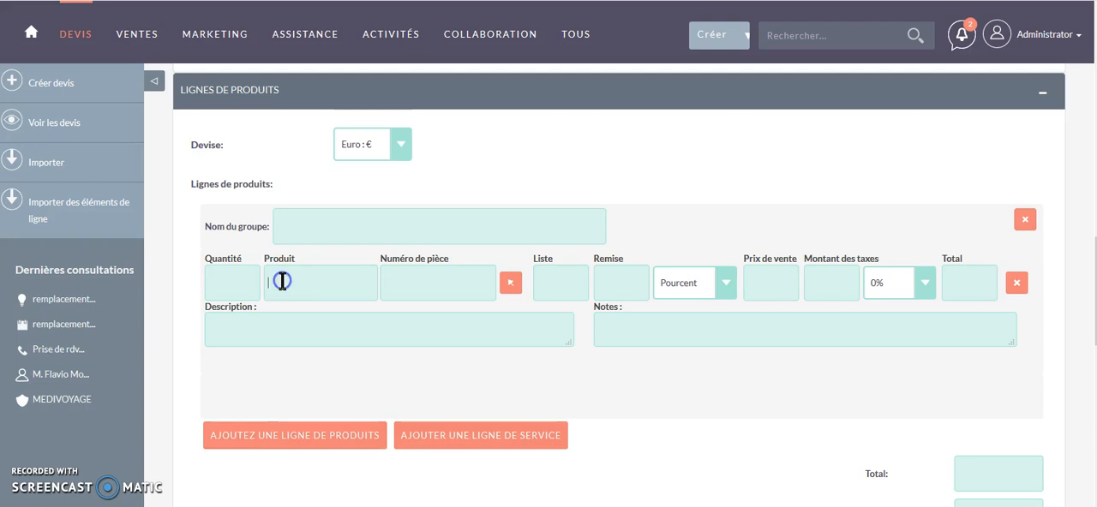
click(511, 284)
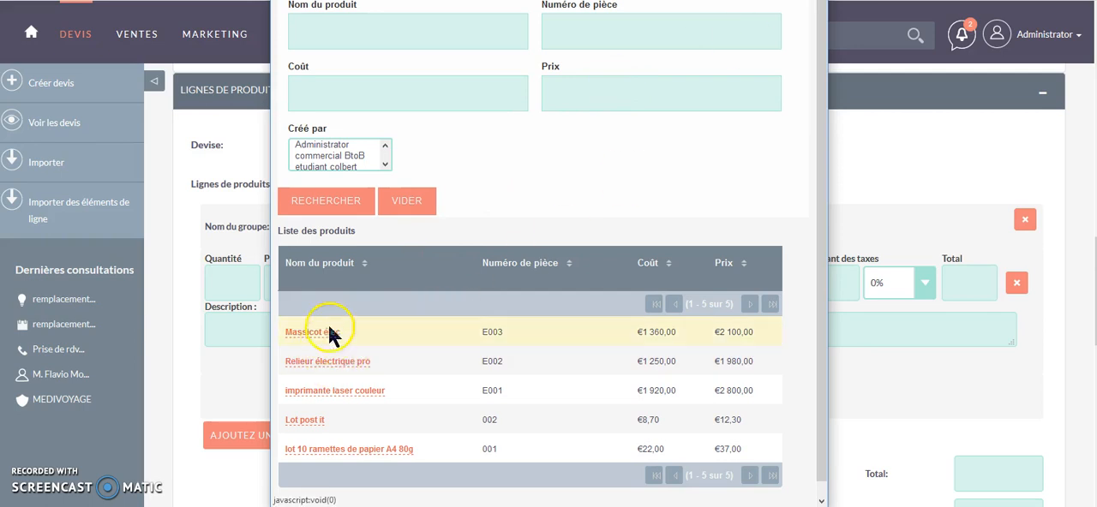
click(334, 392)
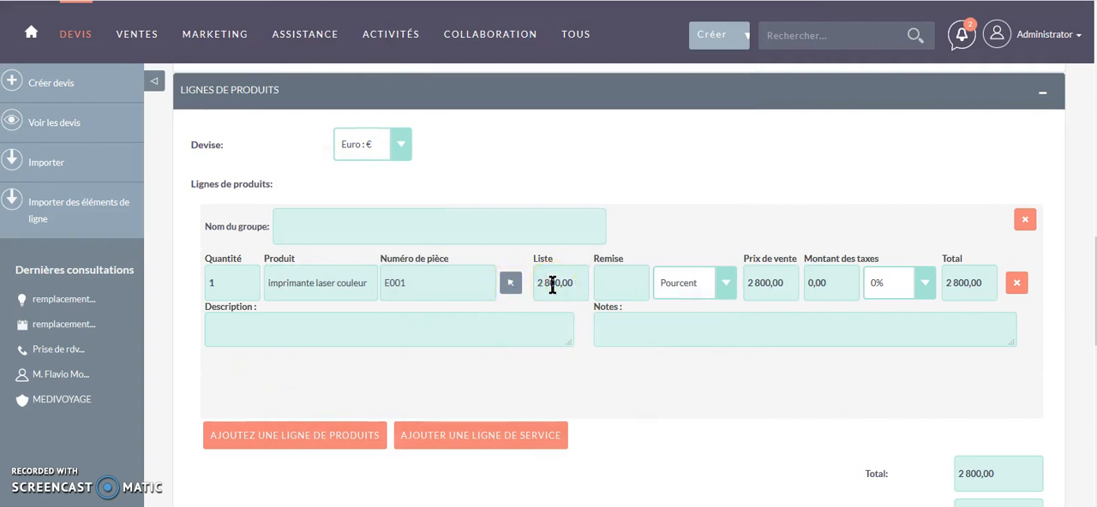
- Set the printer line's quantity to 2 and give it a discount of 8 percent (Pourcent)
click(221, 289)
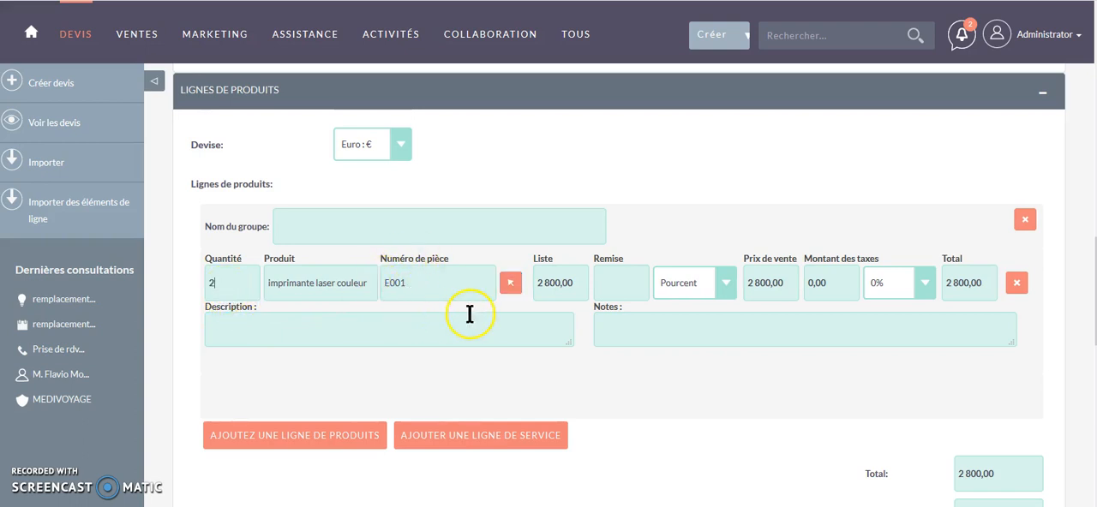
click(614, 279)
click(724, 287)
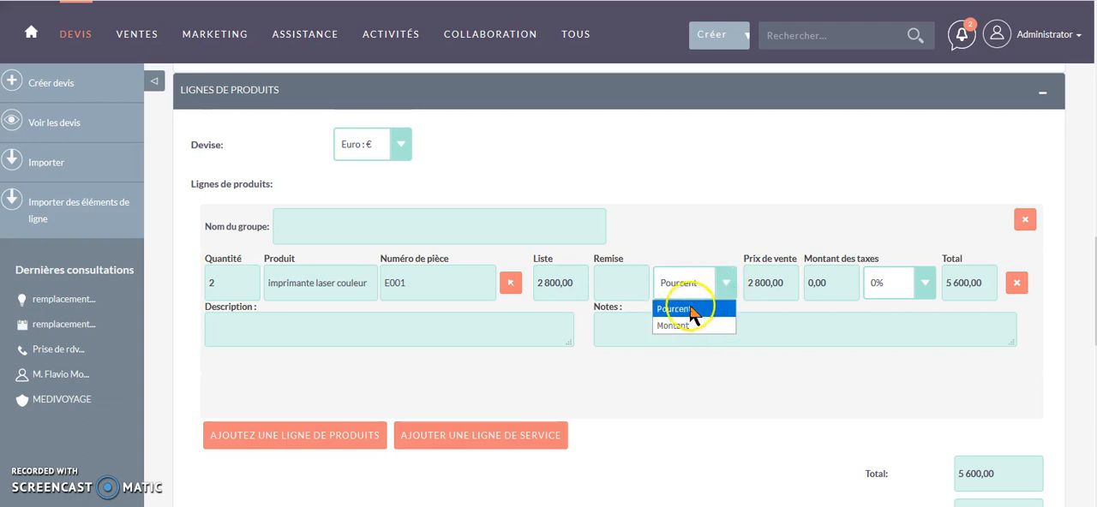
click(630, 284)
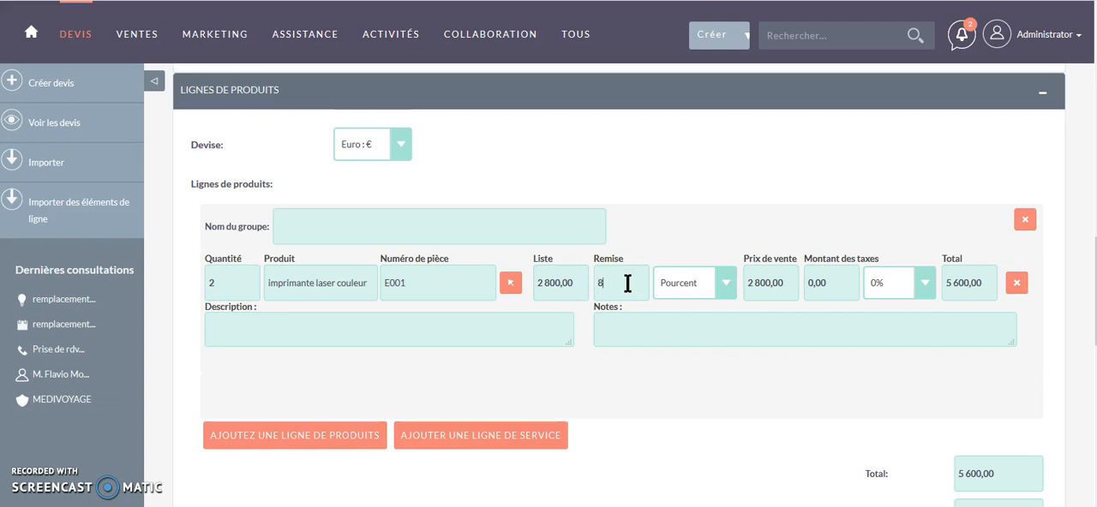
click(656, 318)
click(611, 291)
- Apply the 20% tax rate to the laser printer product line
click(921, 281)
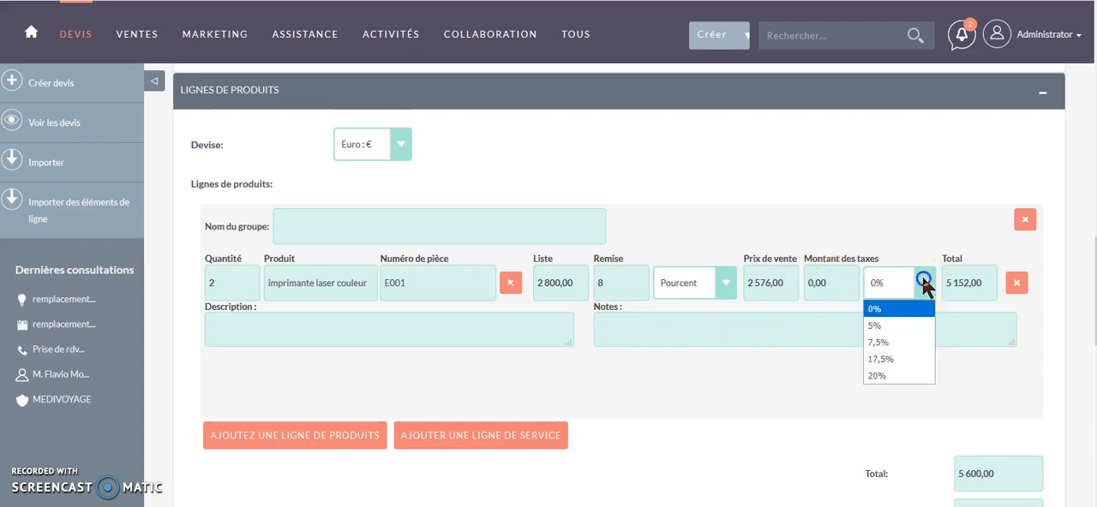
click(888, 378)
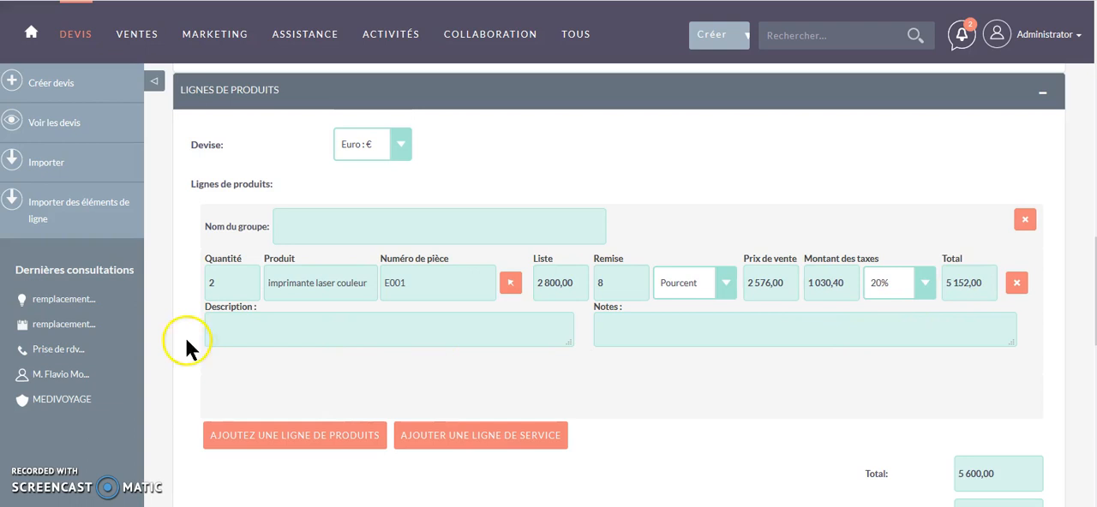
click(217, 325)
- Review the group totals and the quote's overall totals, and try to save the quote
scroll(249, 367, down, 2)
scroll(254, 366, down, 3)
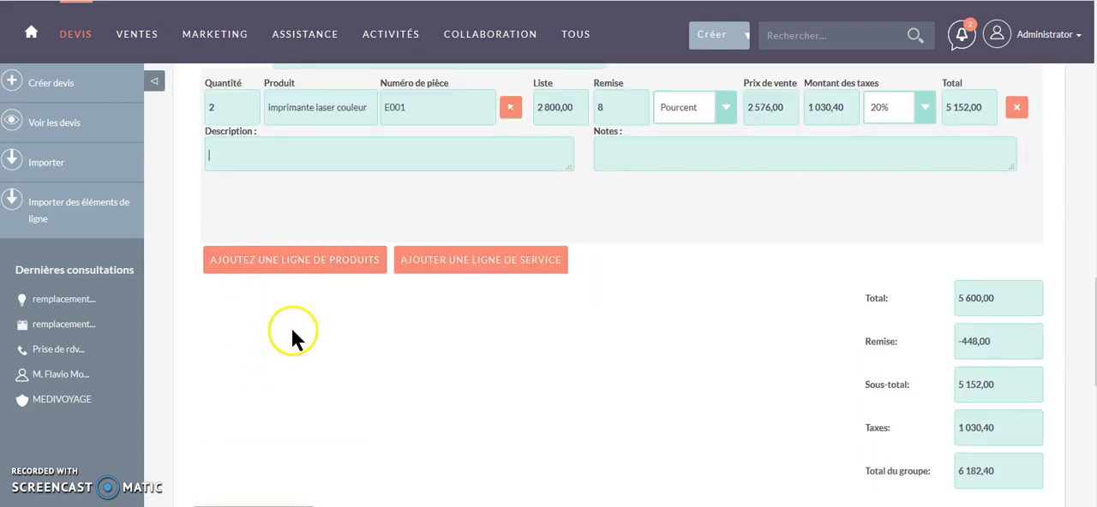
scroll(958, 268, down, 2)
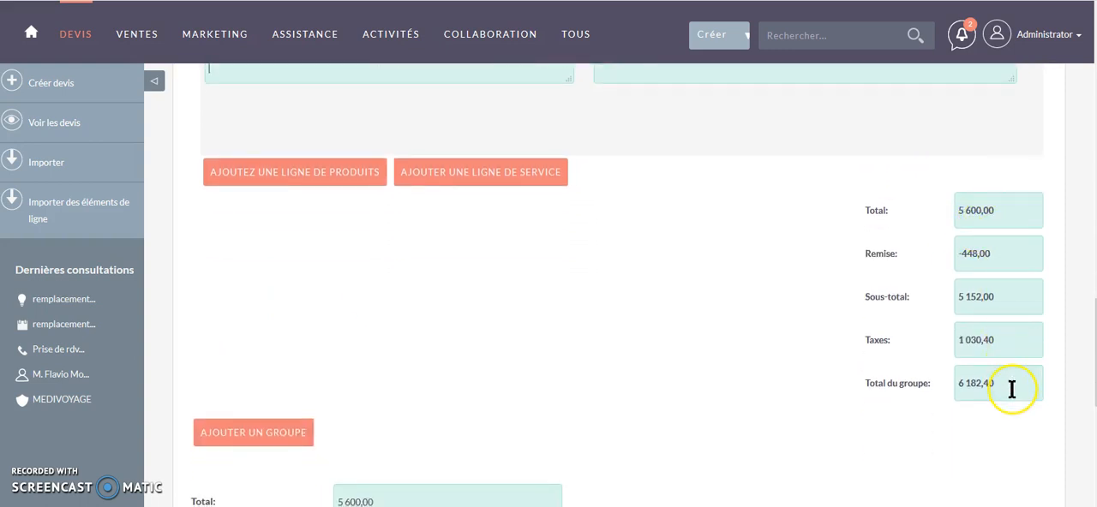
scroll(514, 377, down, 3)
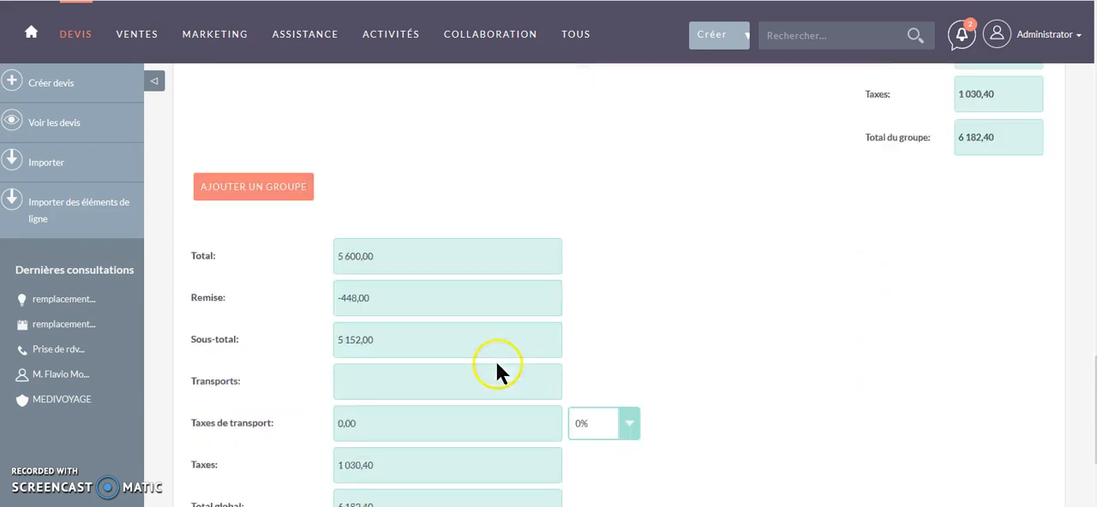
scroll(685, 251, down, 2)
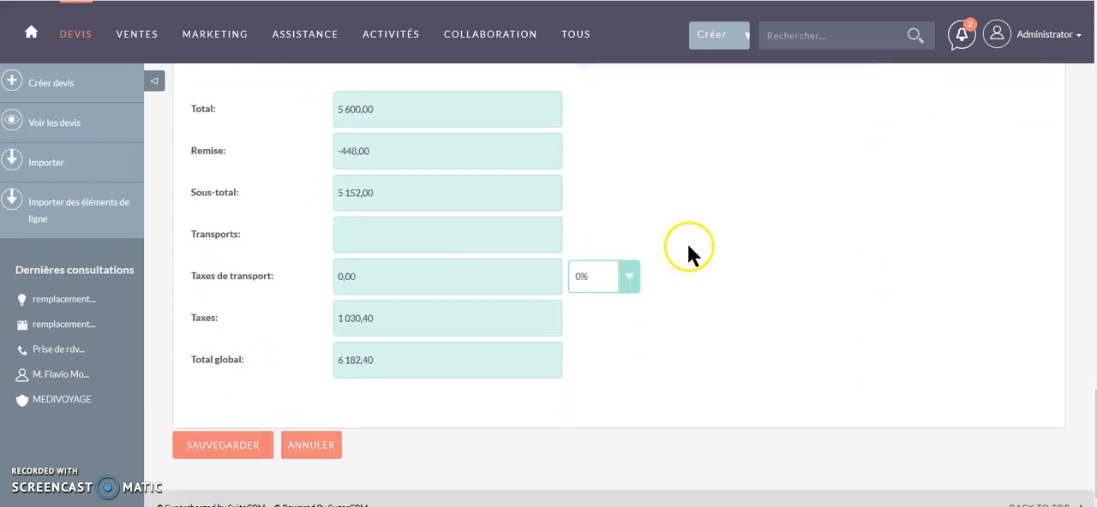
click(227, 434)
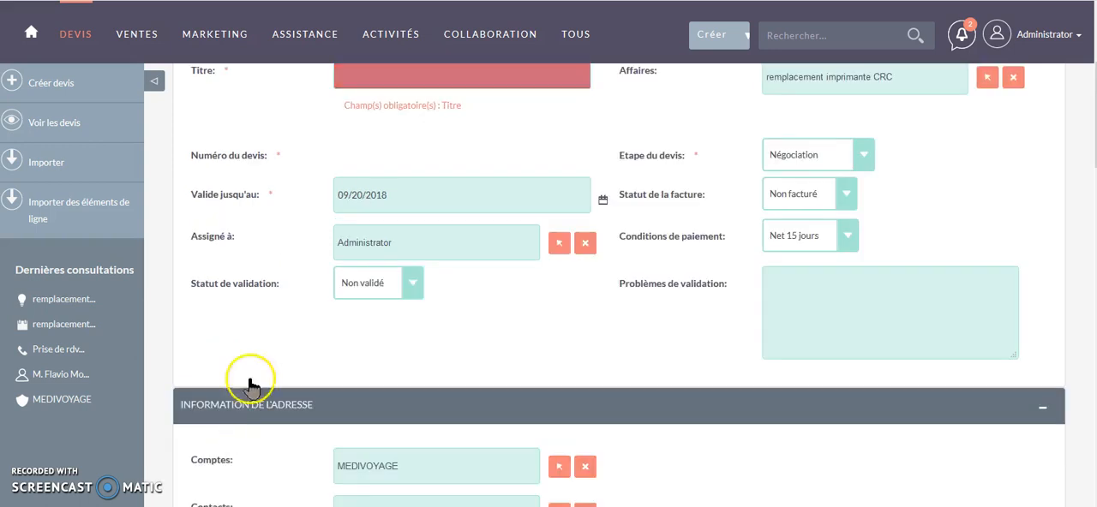
- Fill the required quote title with "remplacement imprimante CRC 1" and save the quote
scroll(308, 255, up, 2)
click(360, 238)
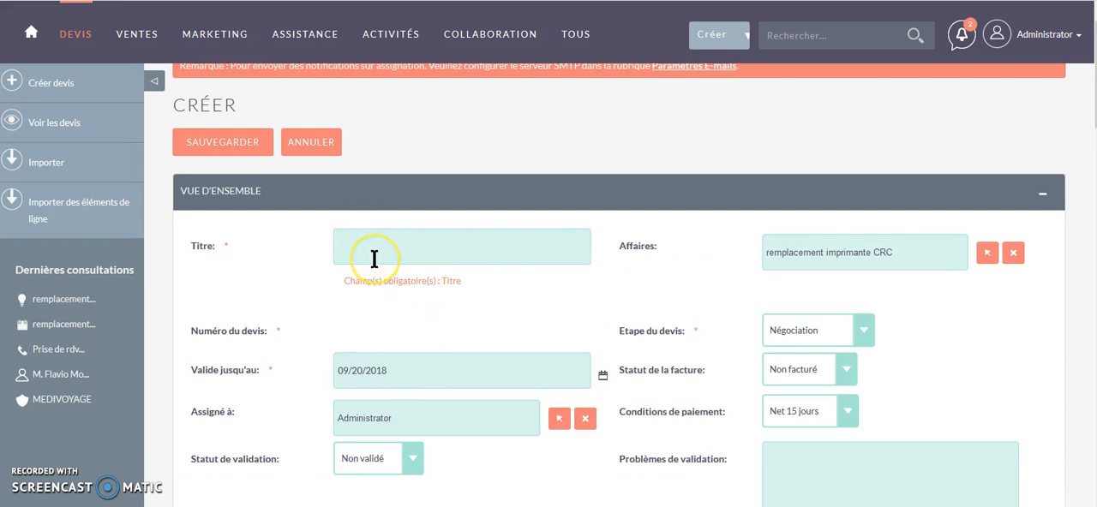
text(rm)
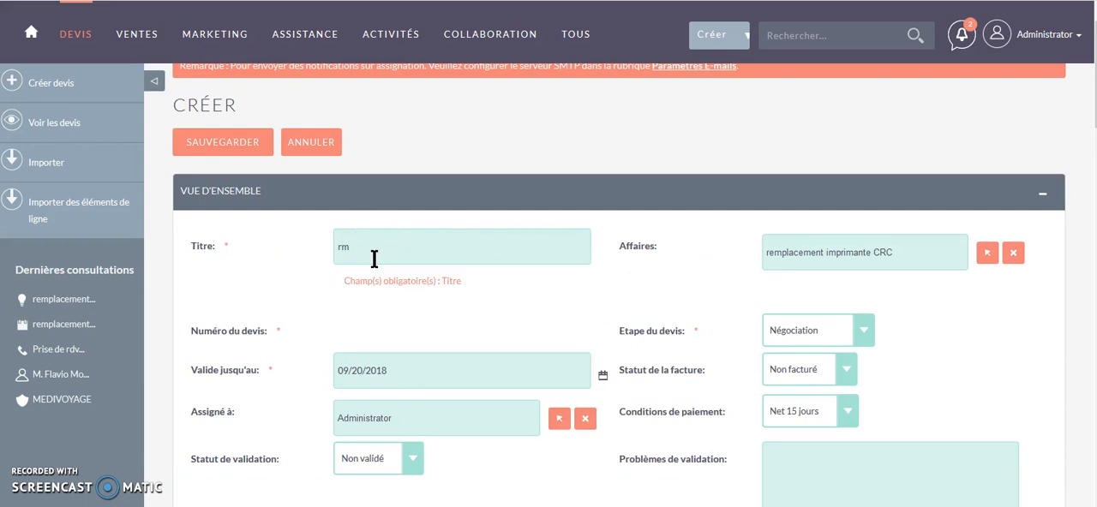
click(380, 261)
key(BackSpace)
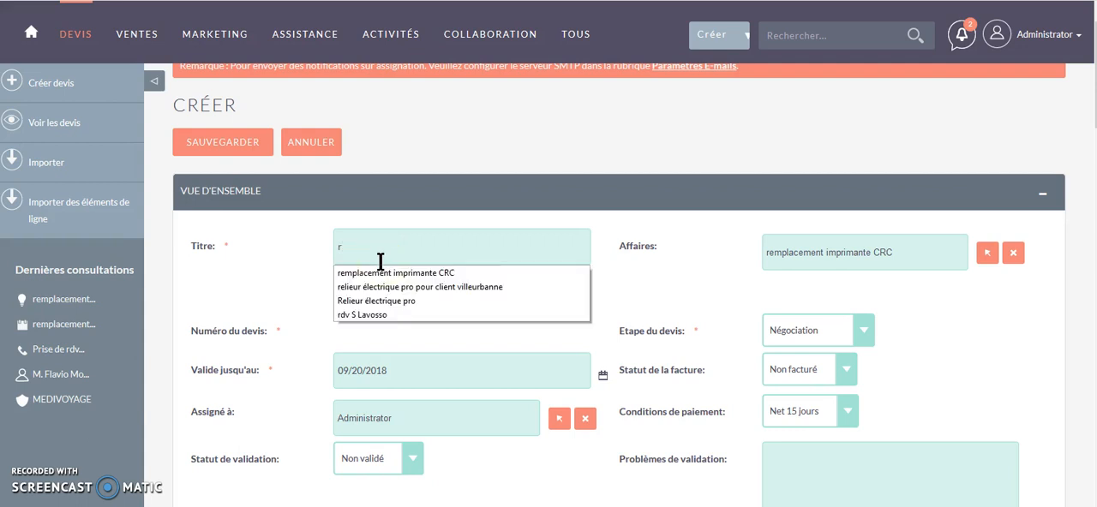
text(e)
click(397, 273)
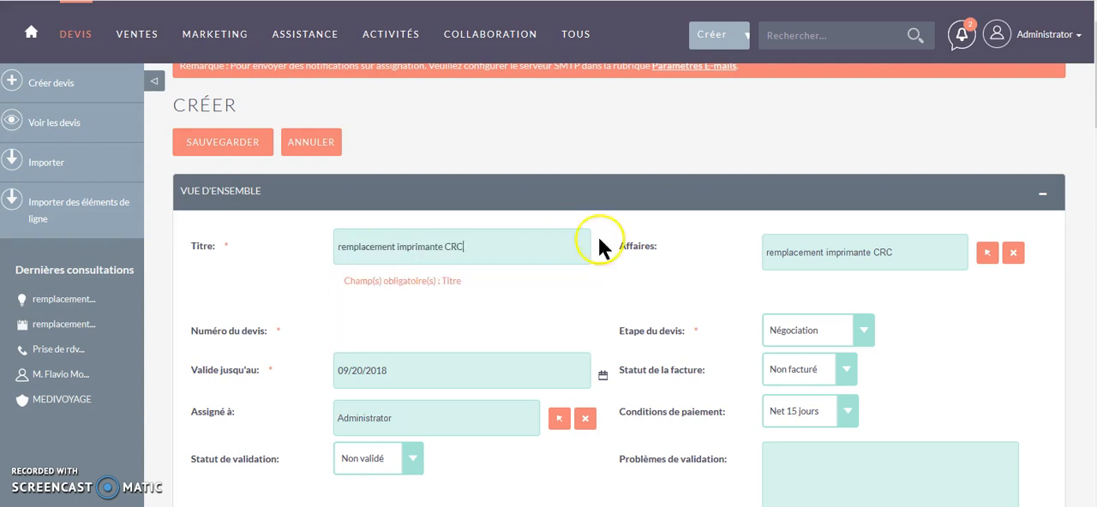
click(489, 247)
text(1)
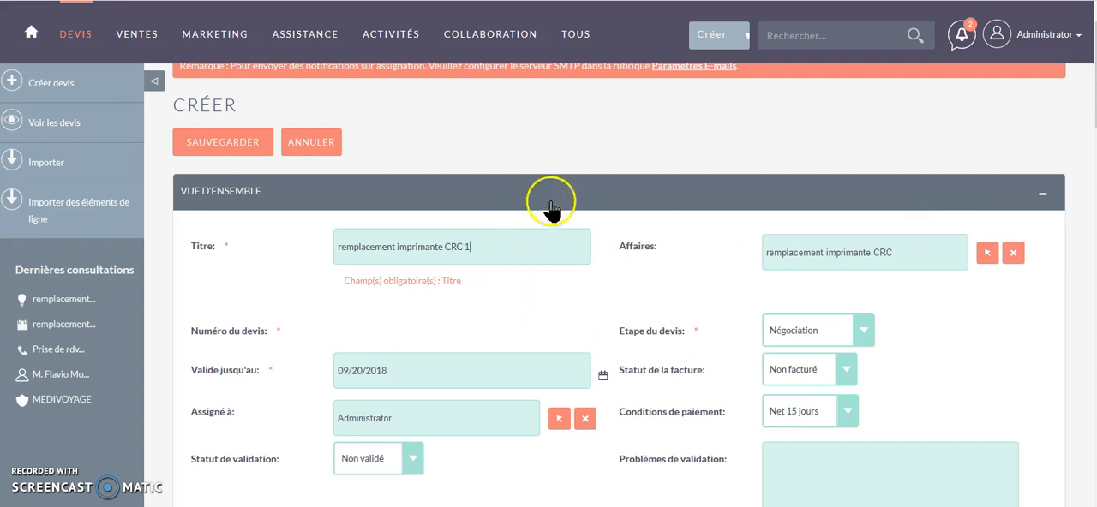
click(224, 146)
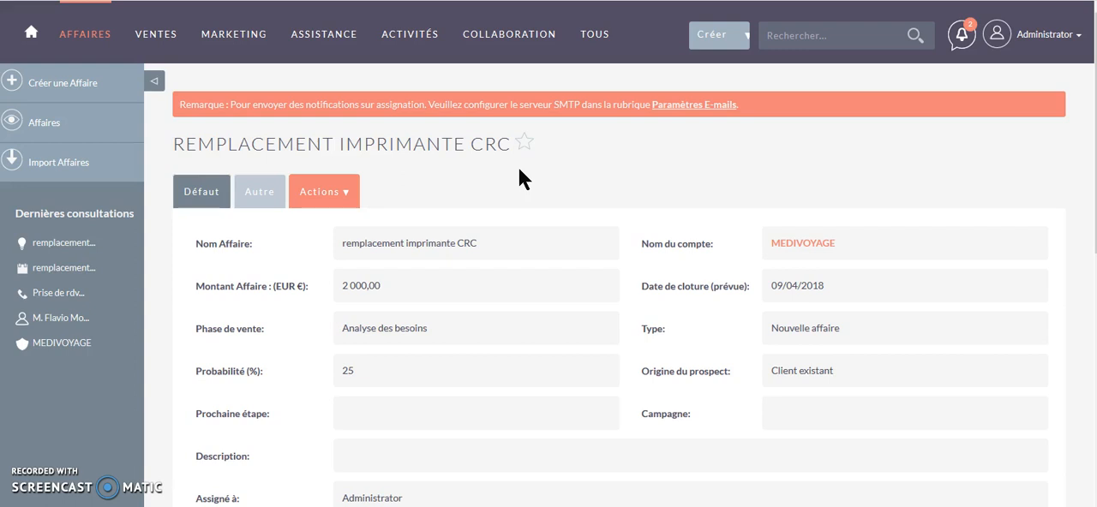
- Go back to the CRM home page from the "remplacement imprimante CRC" deal
click(33, 38)
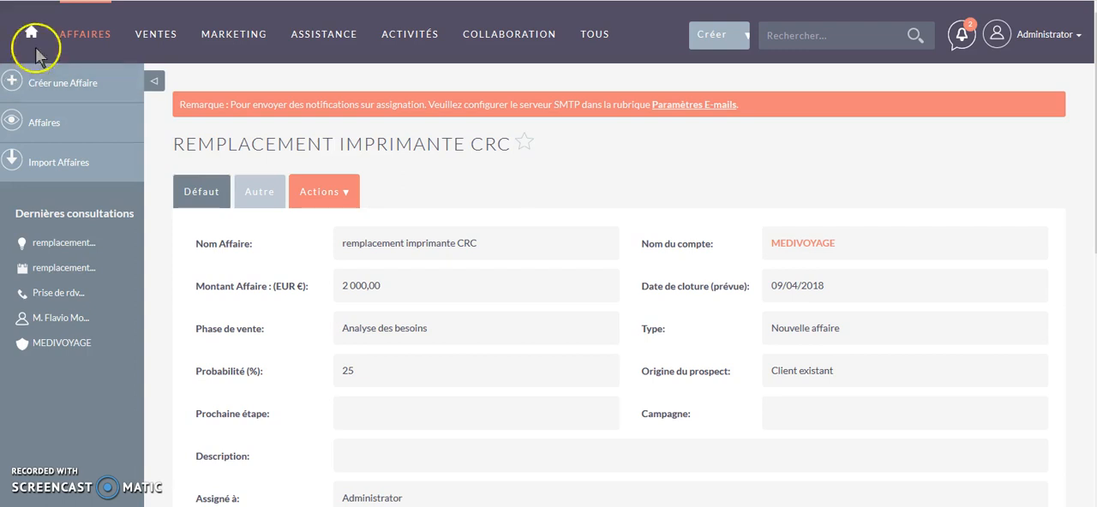